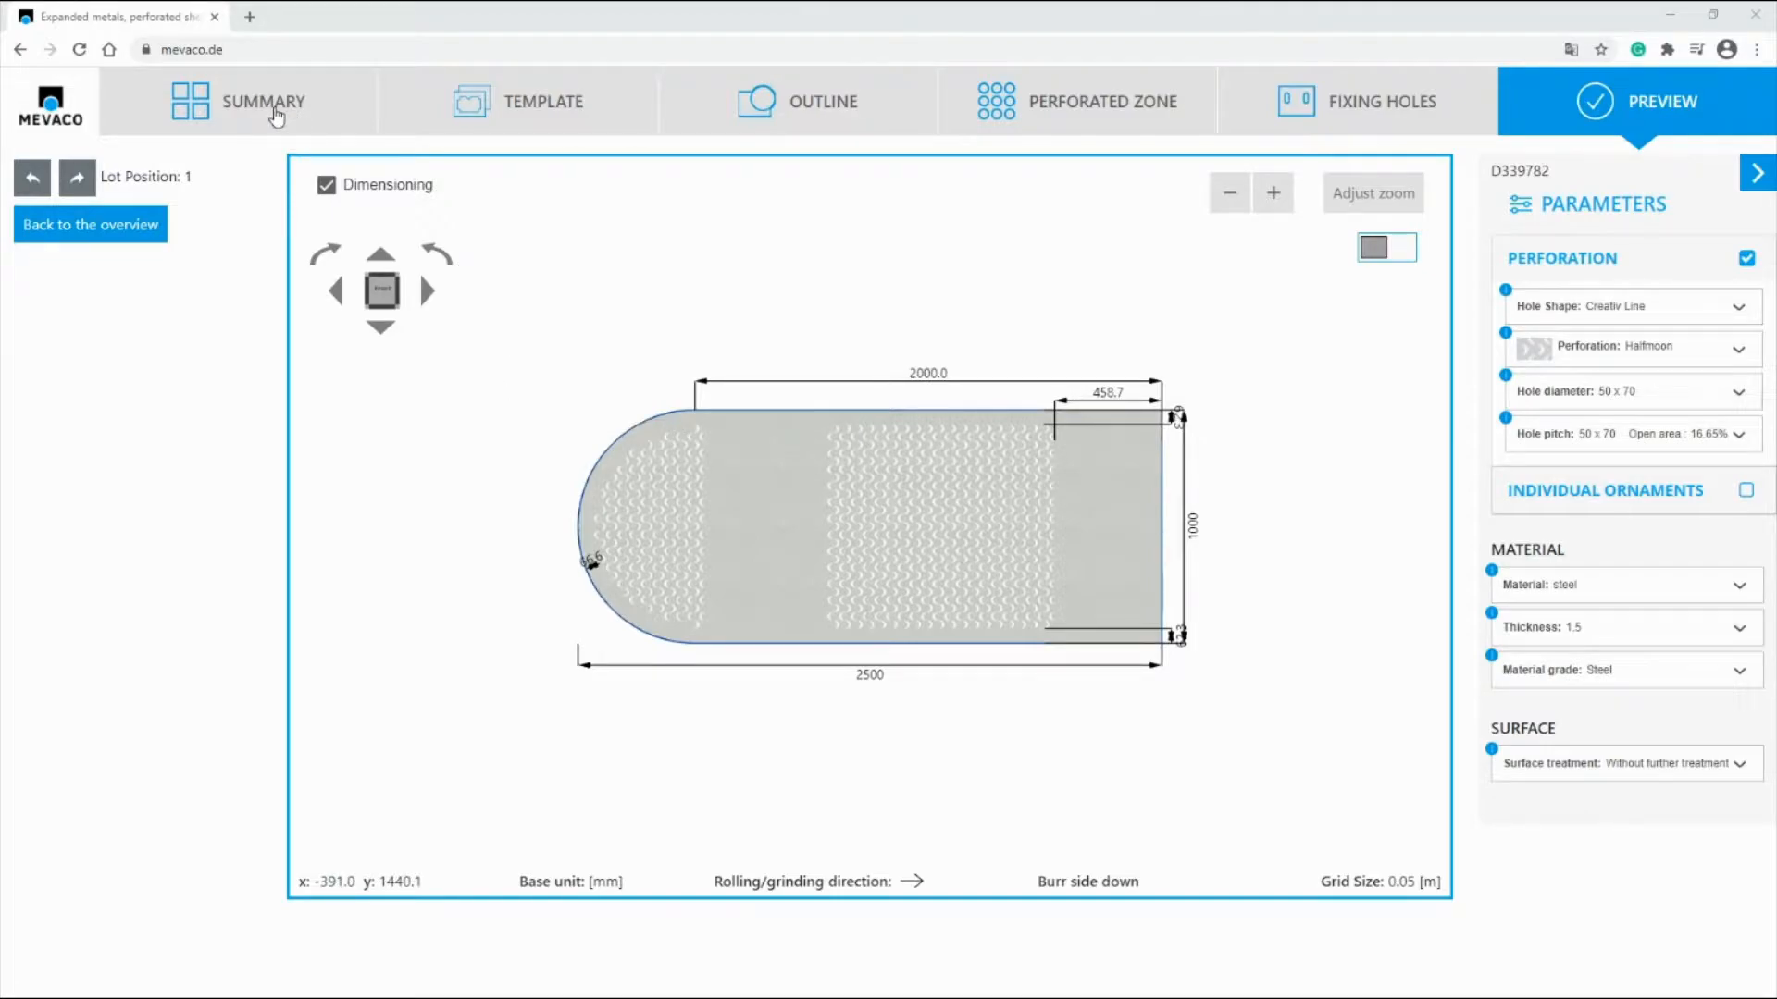
# Step: Add a new position to the summary and choose the Mevaco template for a rectangle with one perforated zone
pyautogui.click(275, 108)
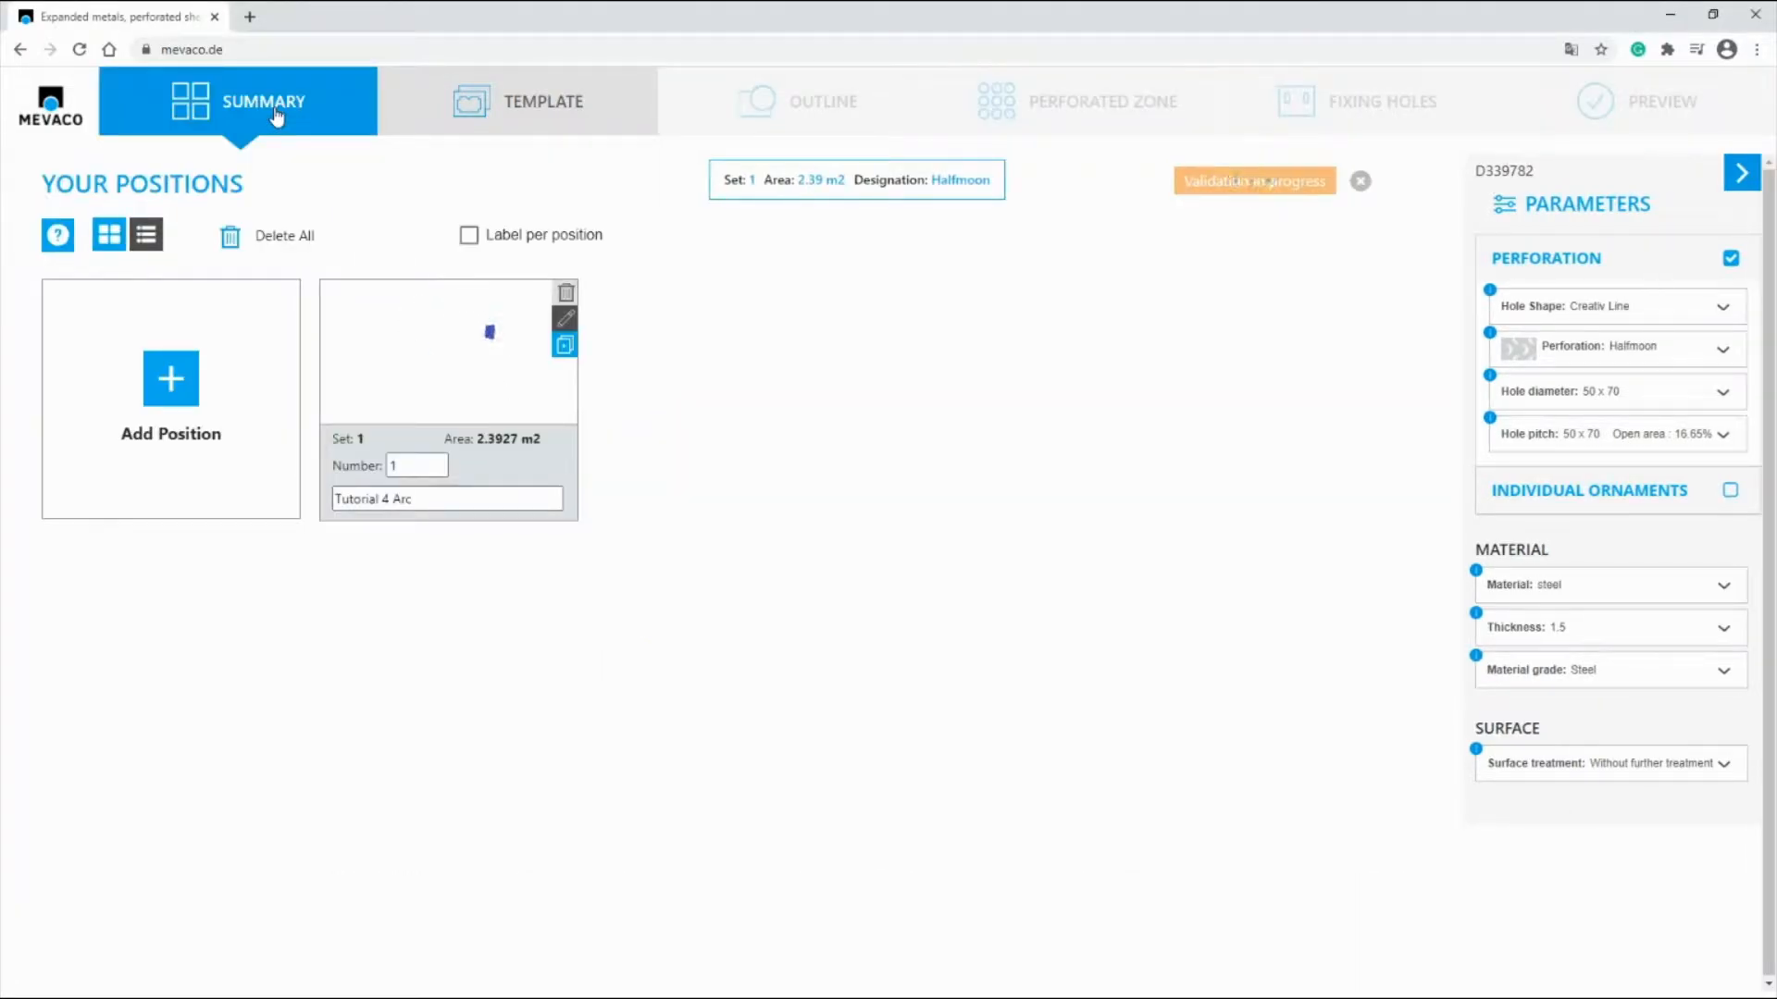
pyautogui.click(174, 390)
pyautogui.click(907, 451)
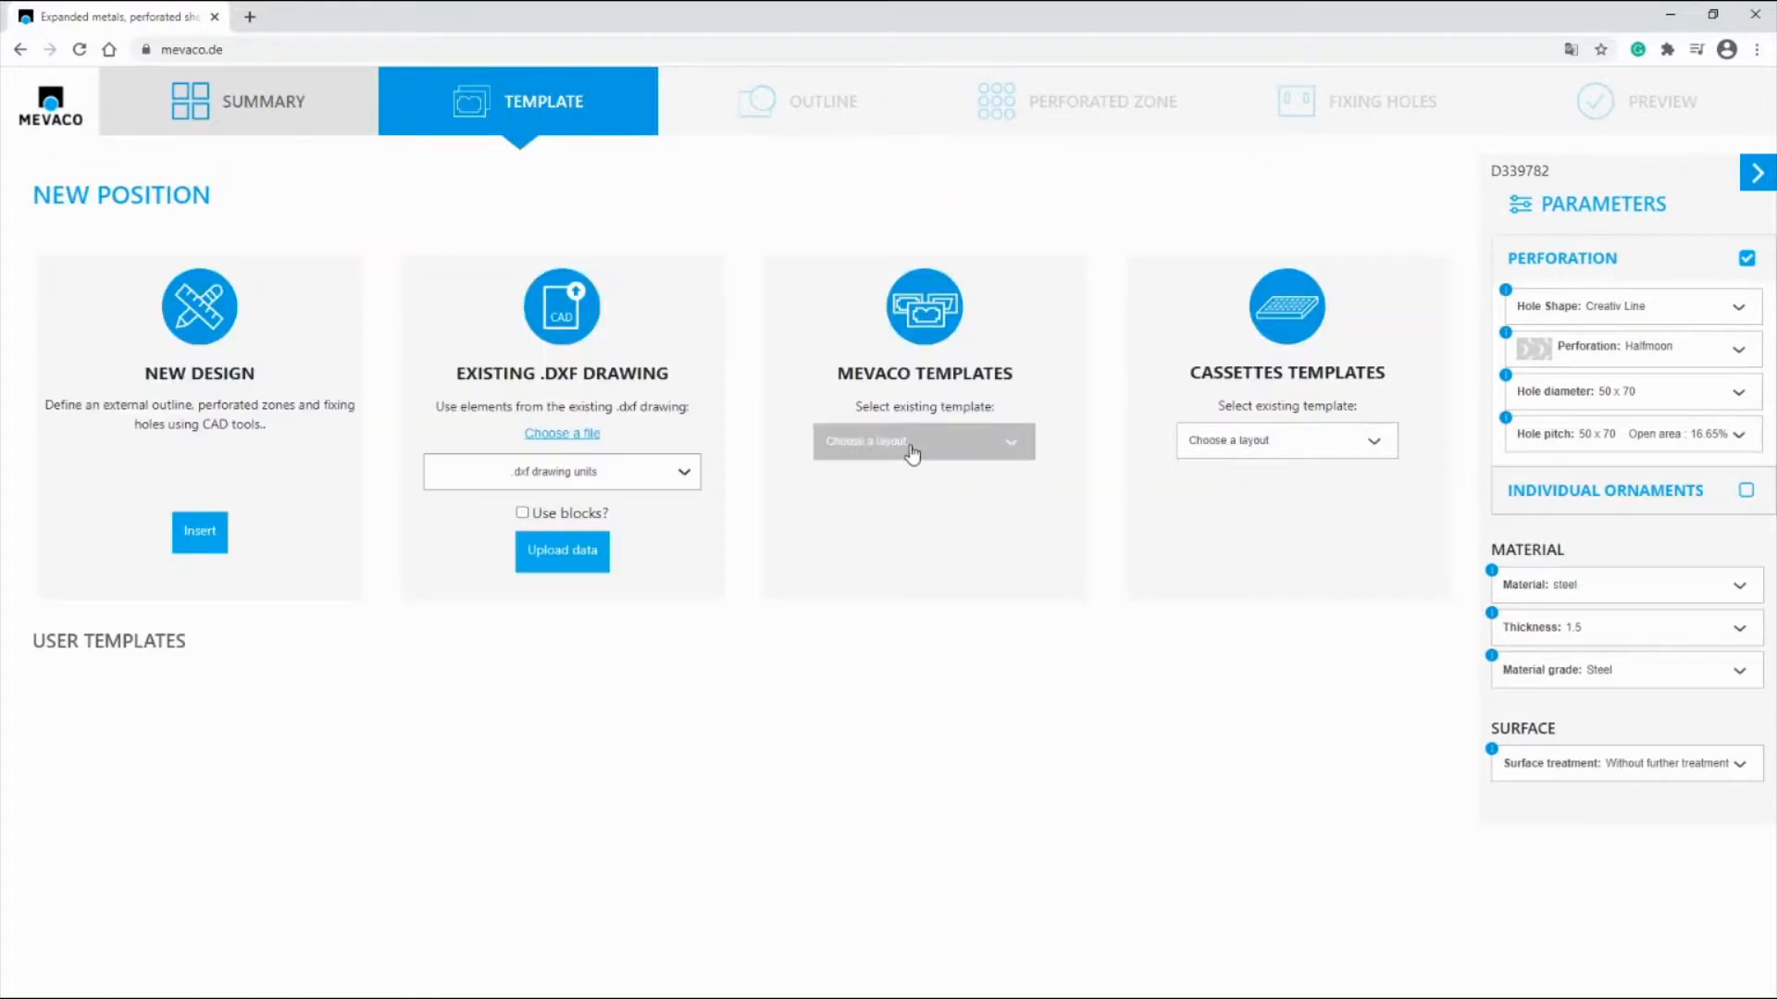
pyautogui.click(983, 451)
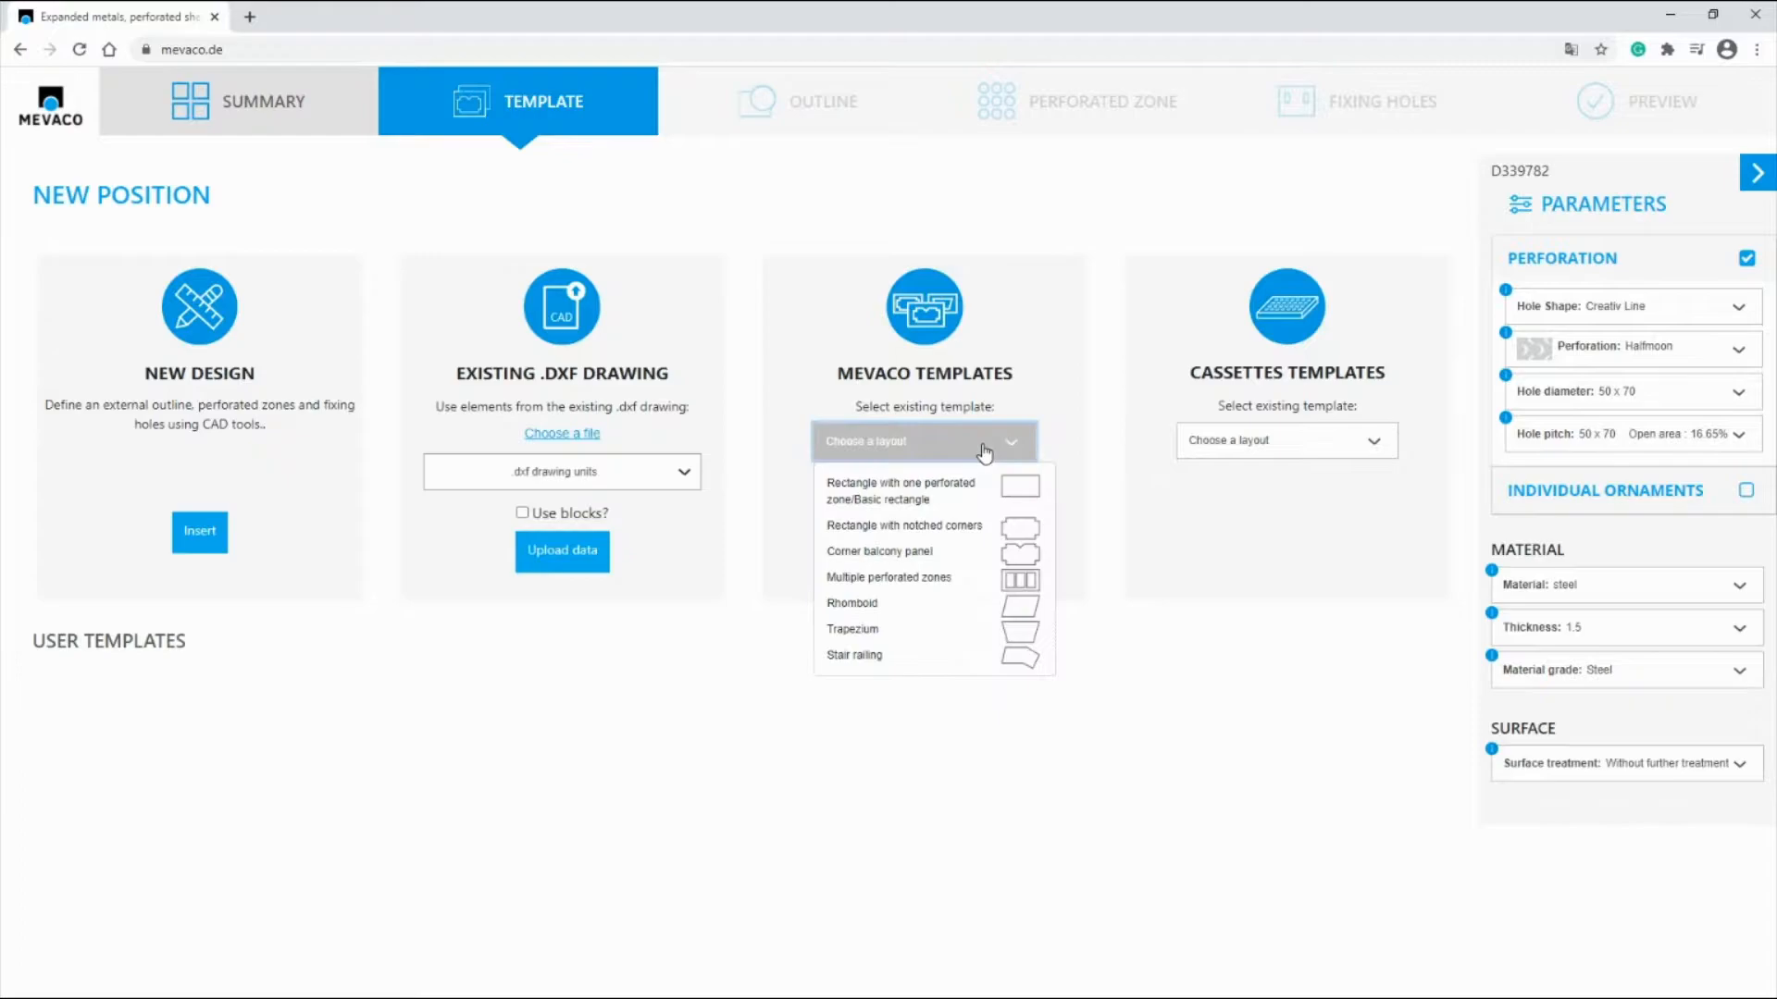
pyautogui.click(873, 500)
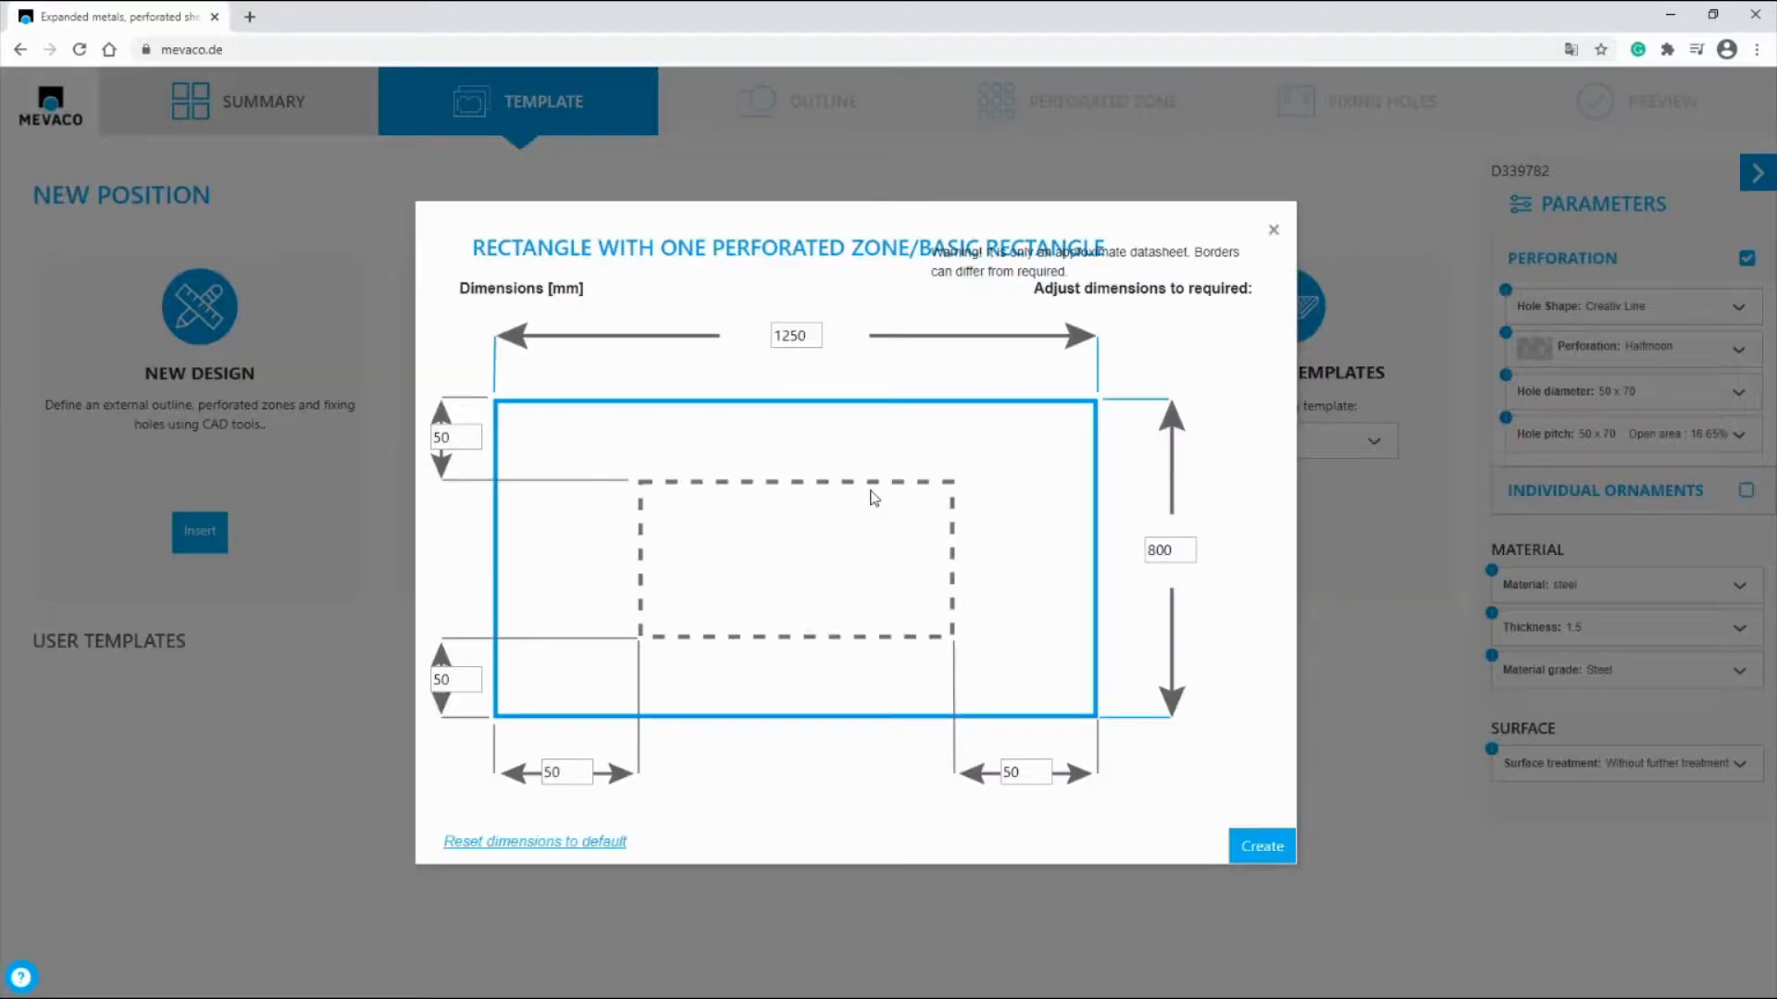
# Step: Set the rectangle template to 2000 mm wide and 1000 mm high and create it
pyautogui.doubleClick(1168, 550)
pyautogui.write('1000')
pyautogui.doubleClick(778, 335)
pyautogui.write('20')
pyautogui.click(1264, 847)
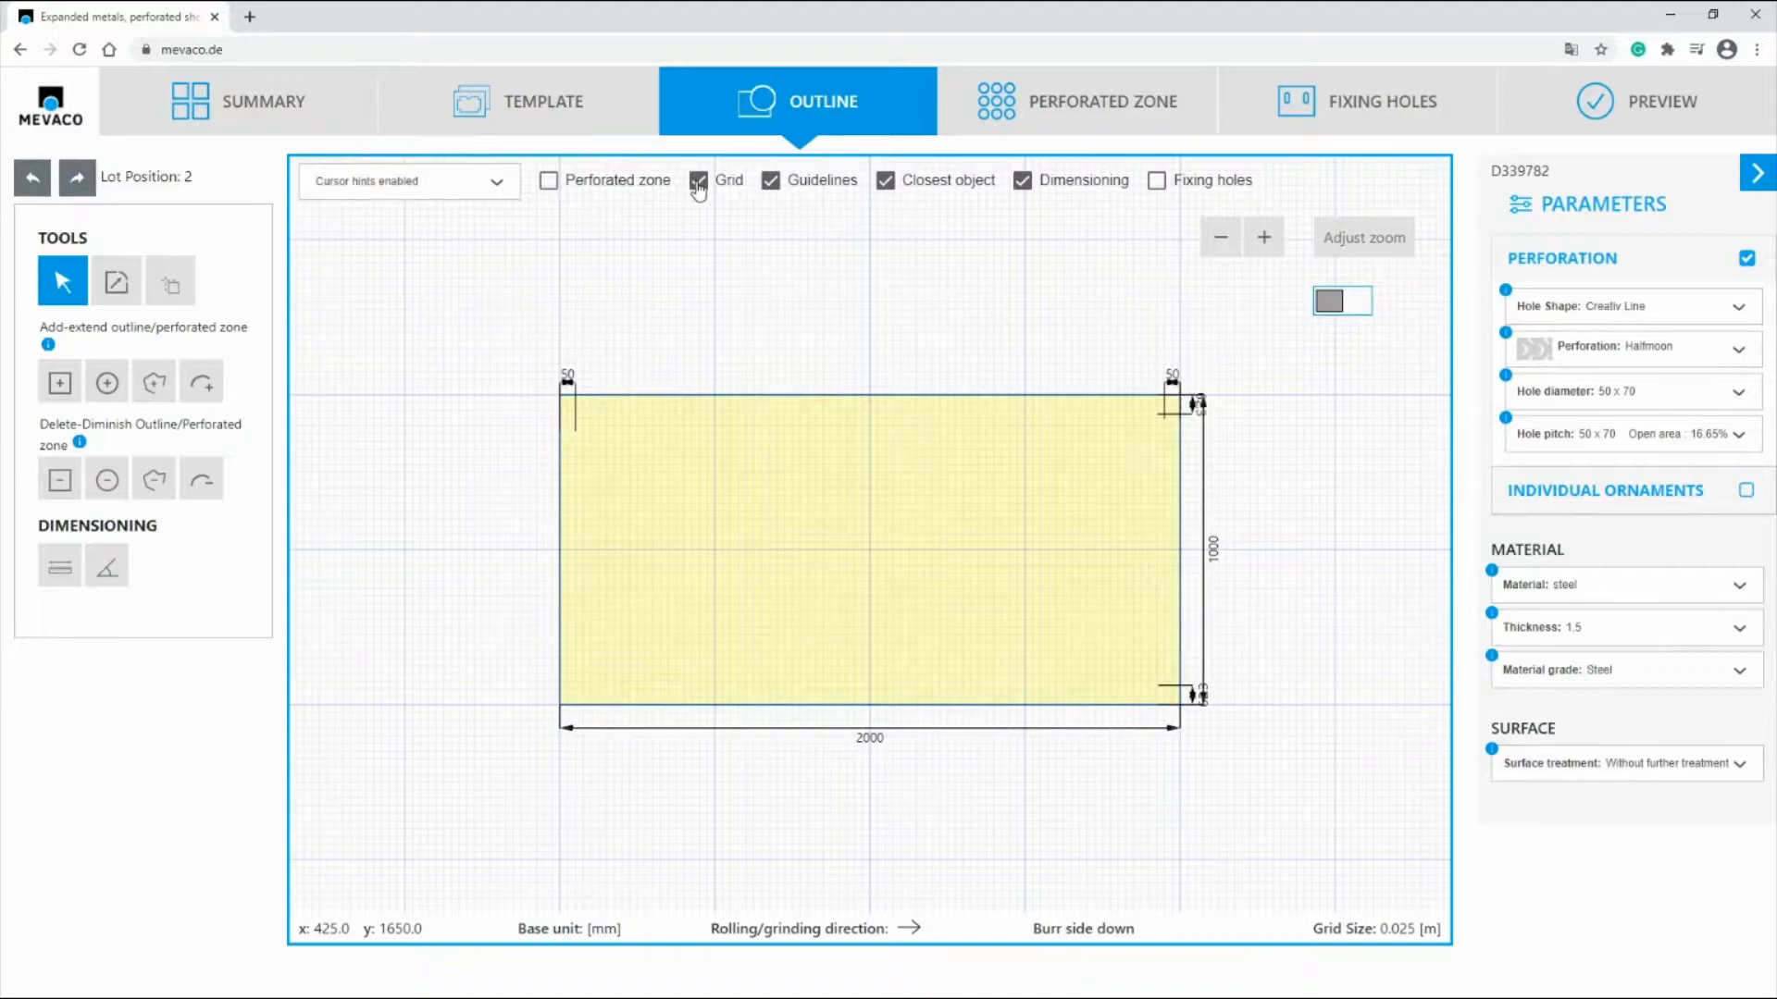
# Step: Hide the grid and place a horizontal guideline offset 500 mm from the rectangle's bottom edge
pyautogui.click(698, 183)
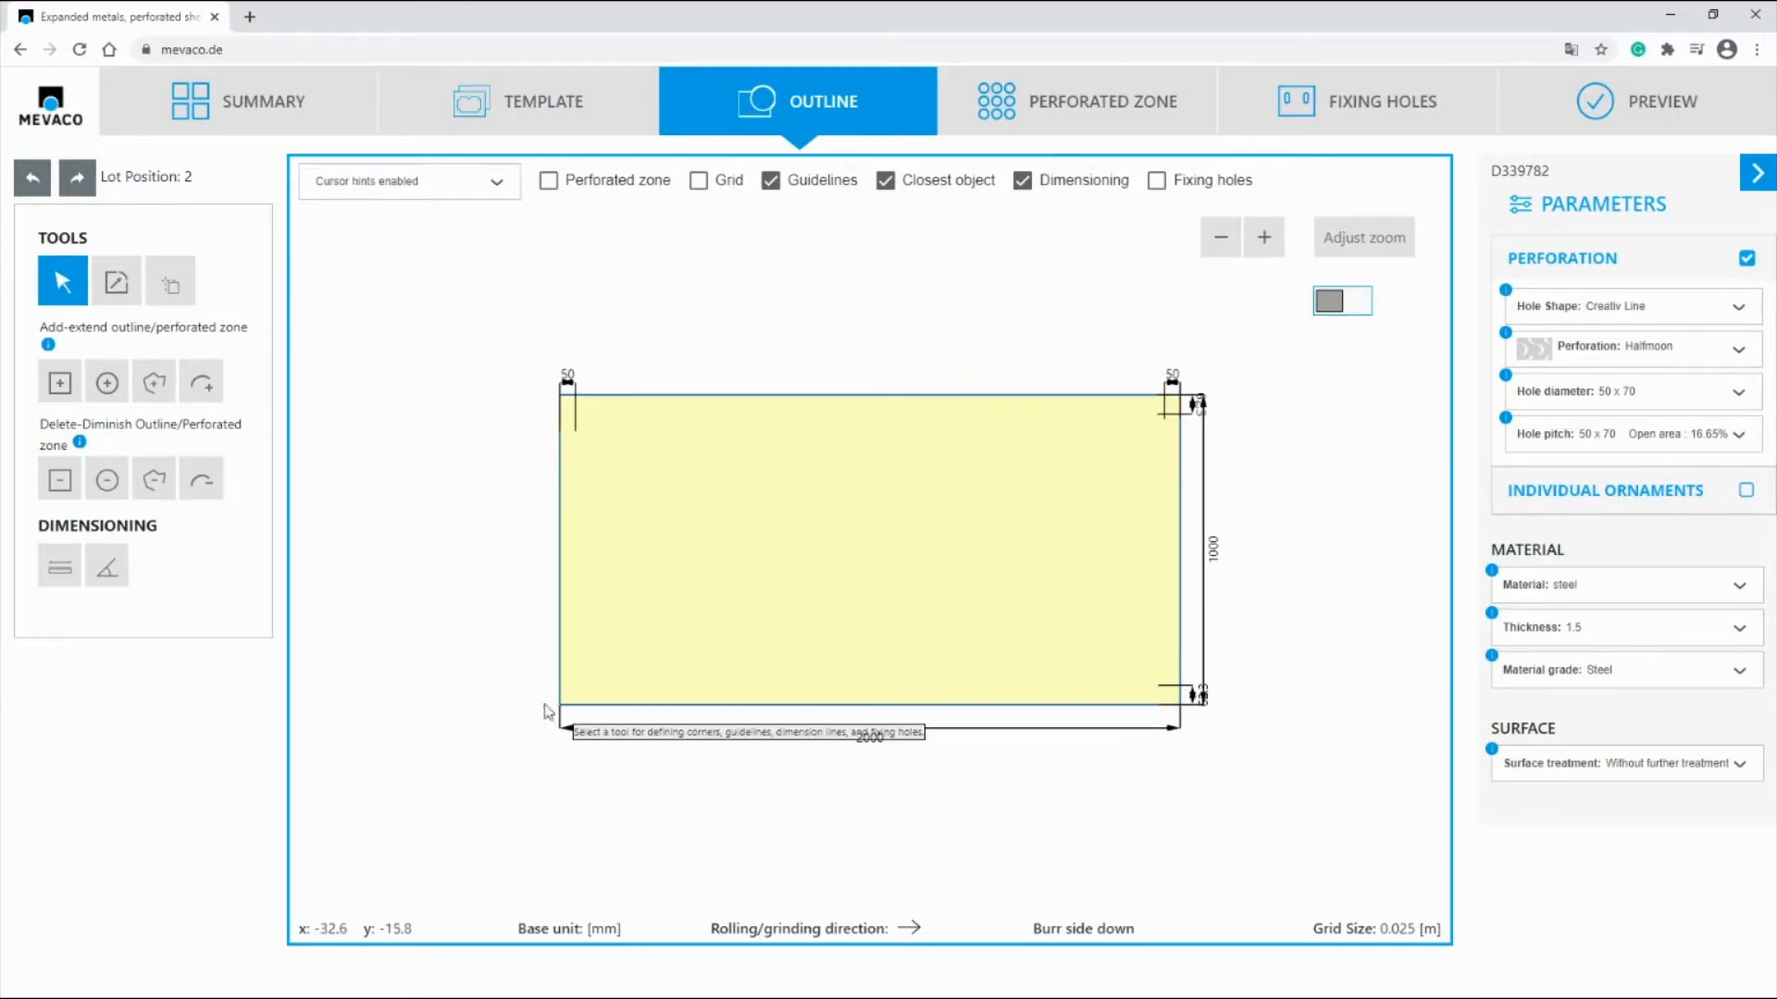
pyautogui.click(170, 283)
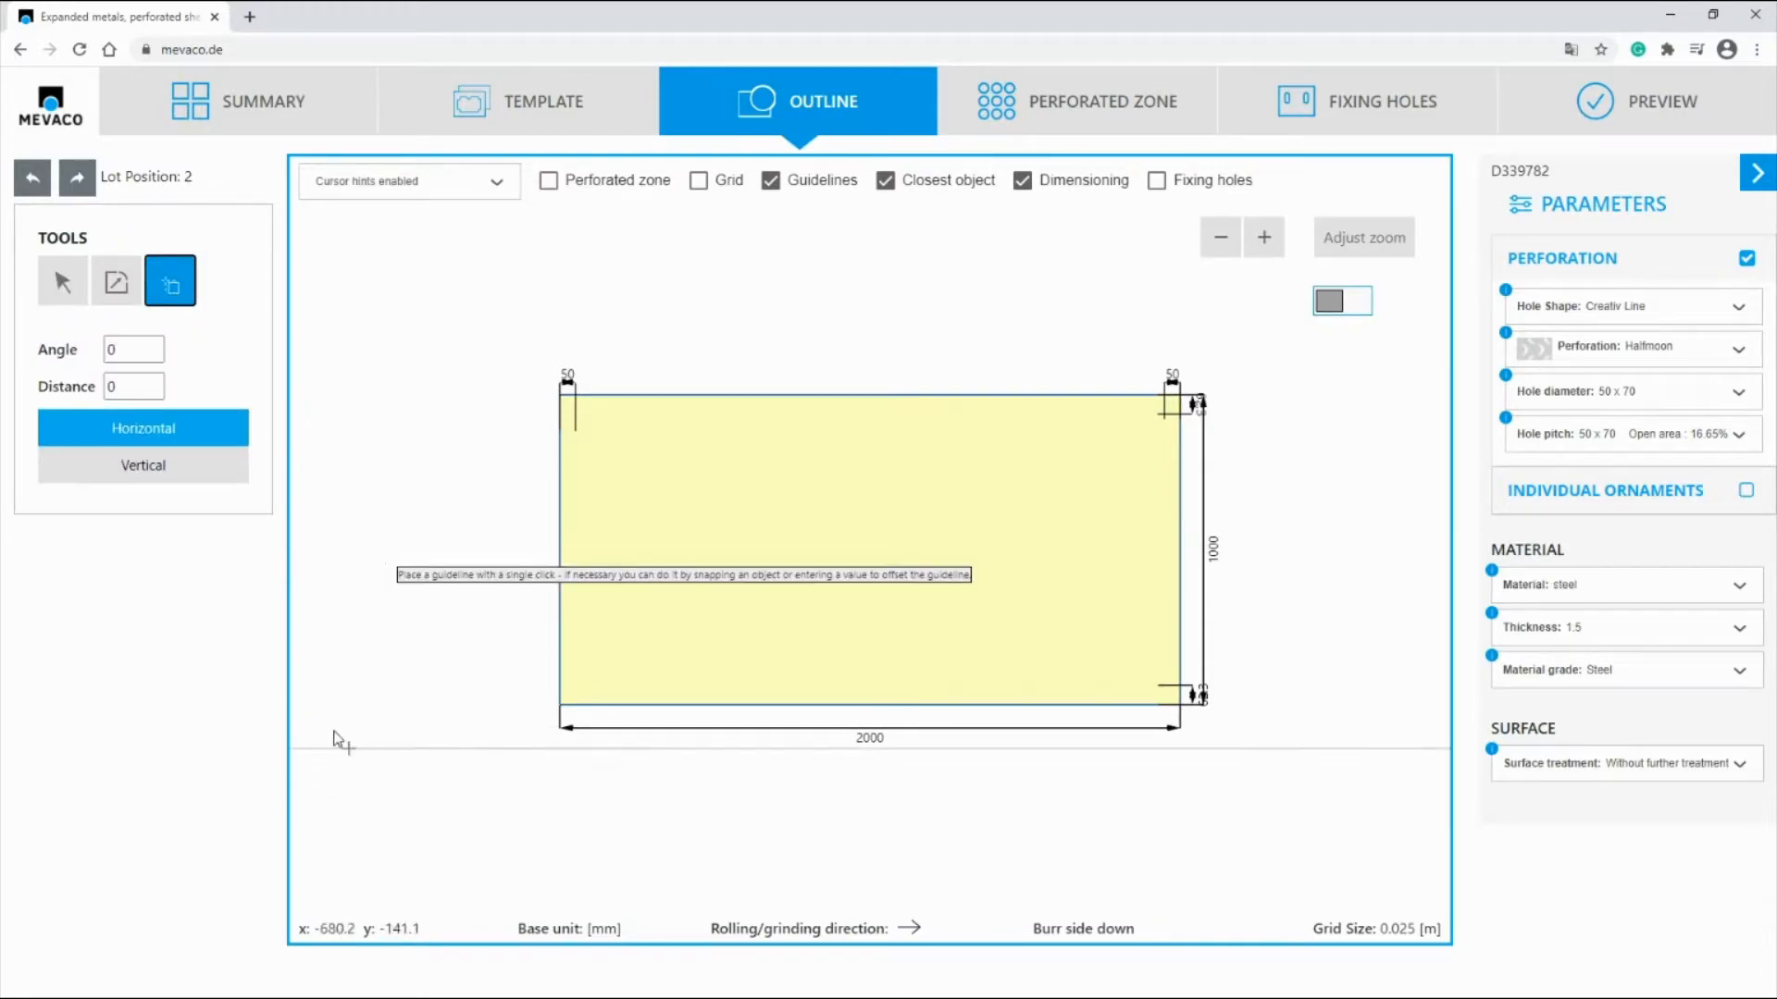
pyautogui.moveTo(132, 383); pyautogui.dragTo(34, 388)
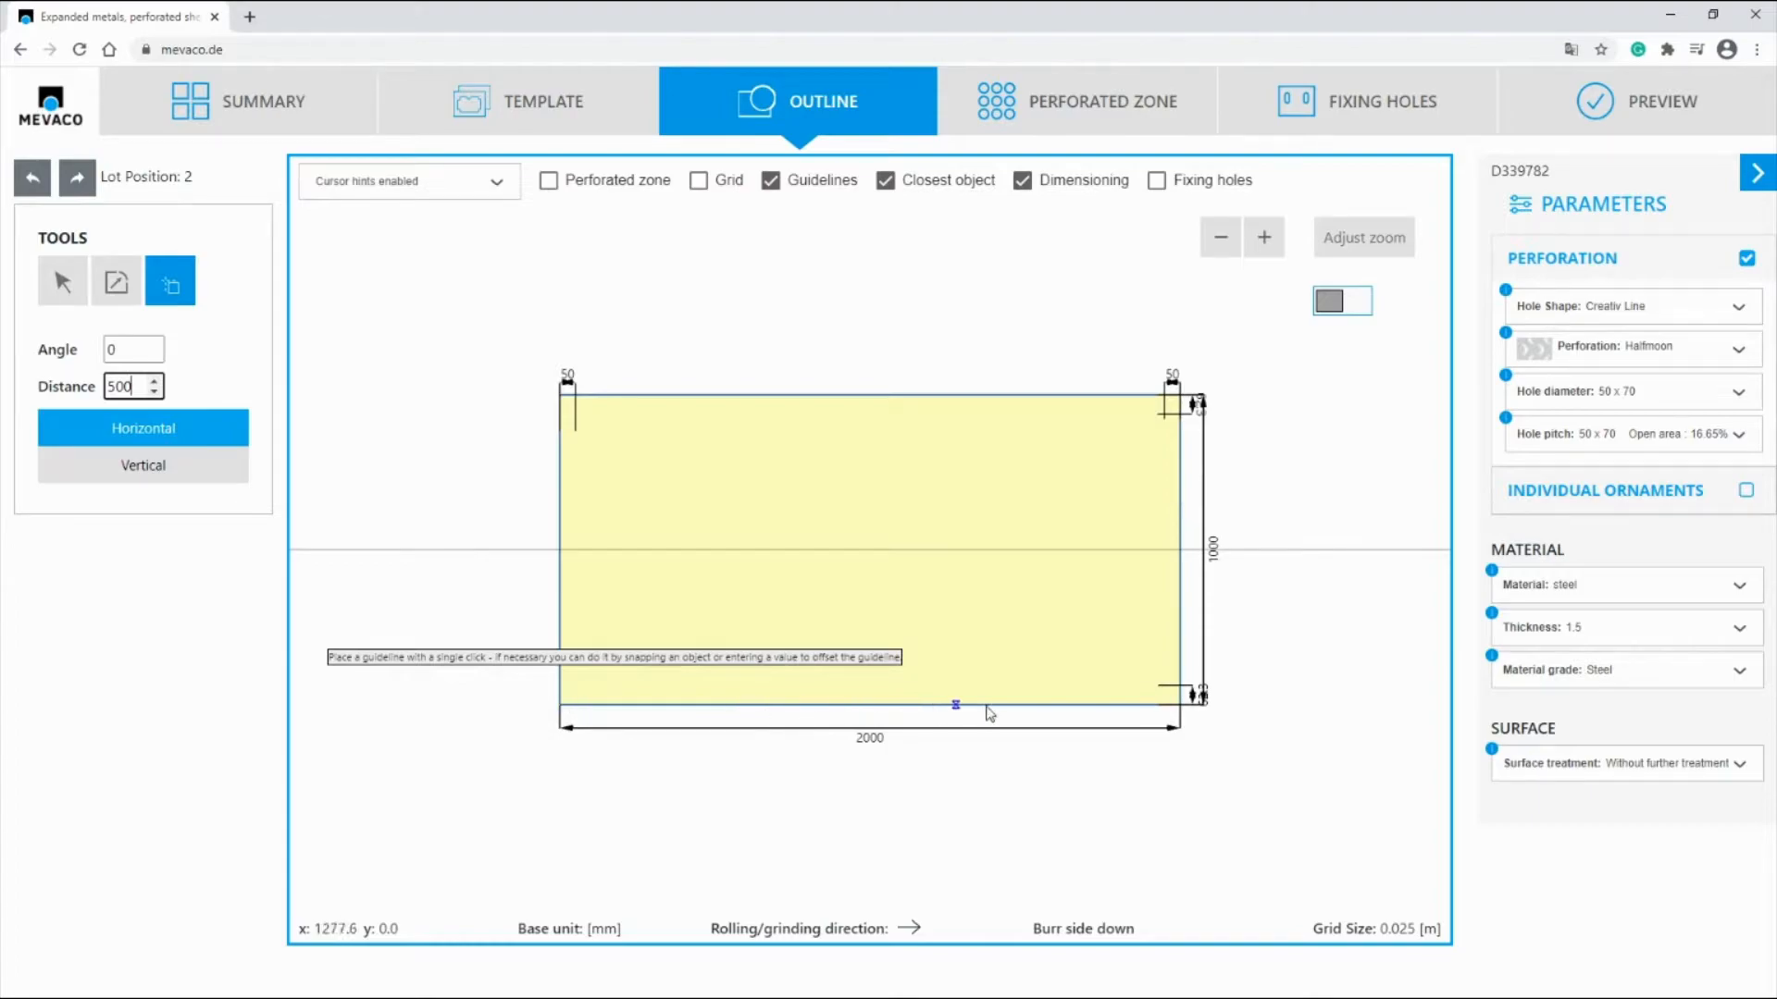
pyautogui.click(613, 708)
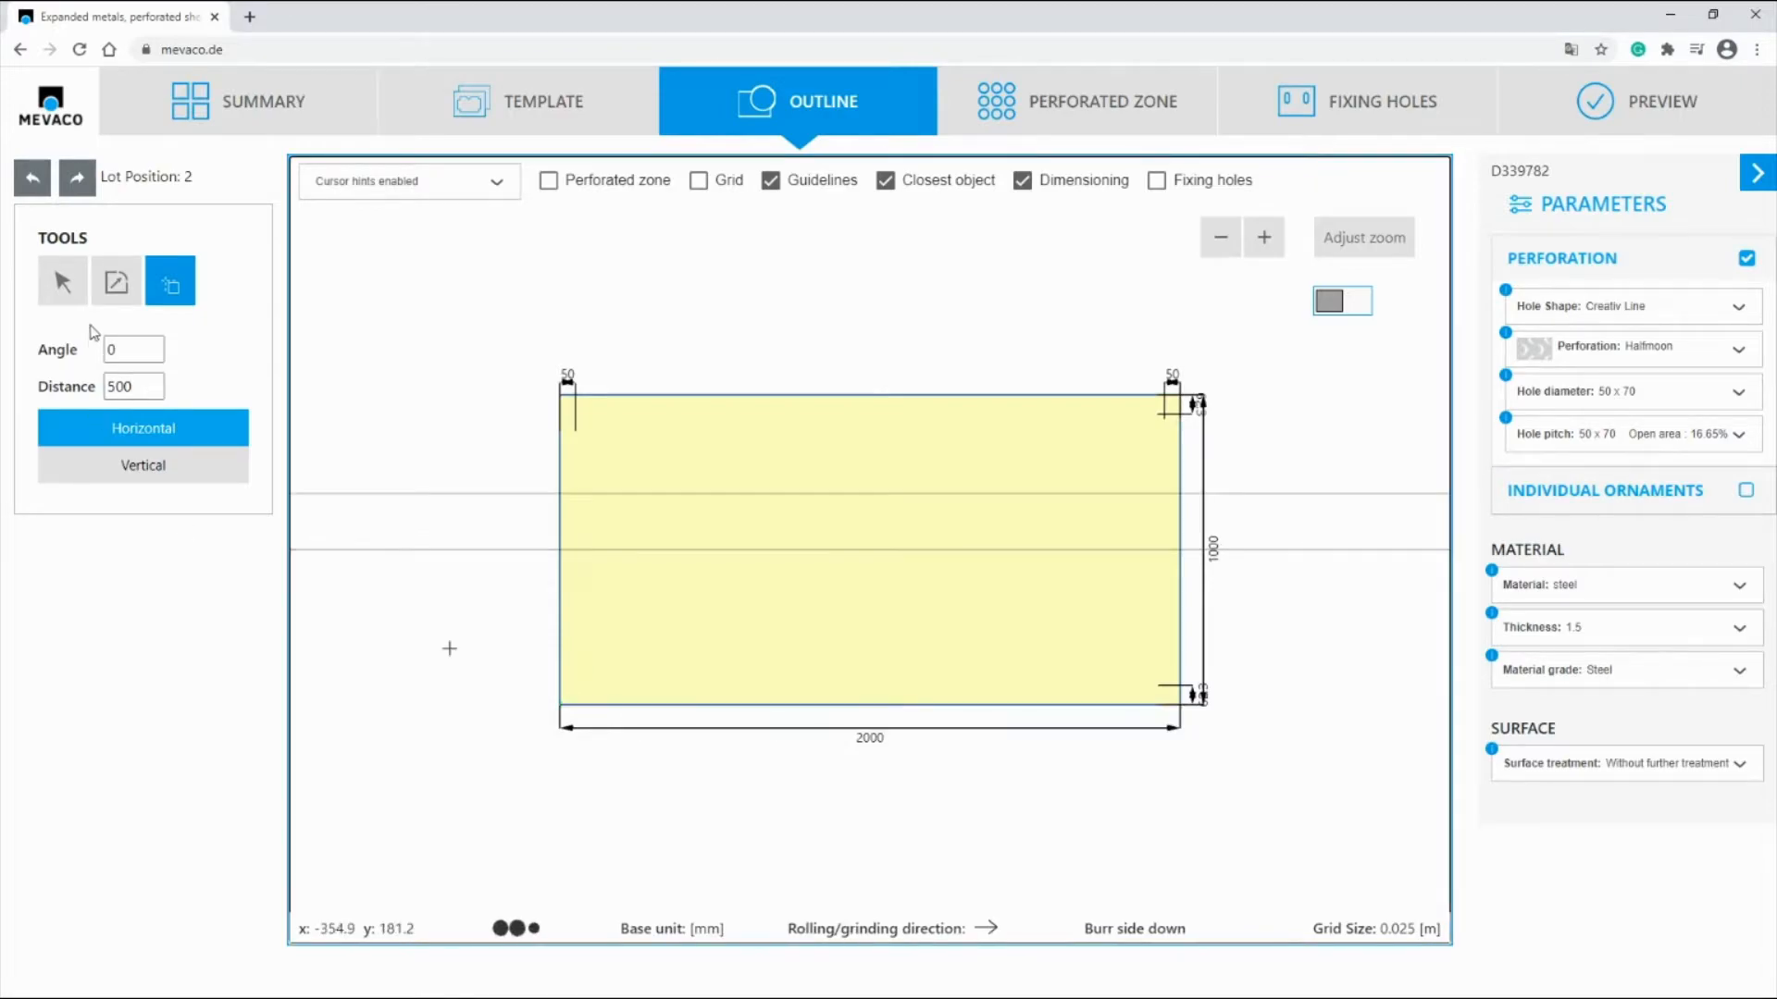
pyautogui.click(63, 282)
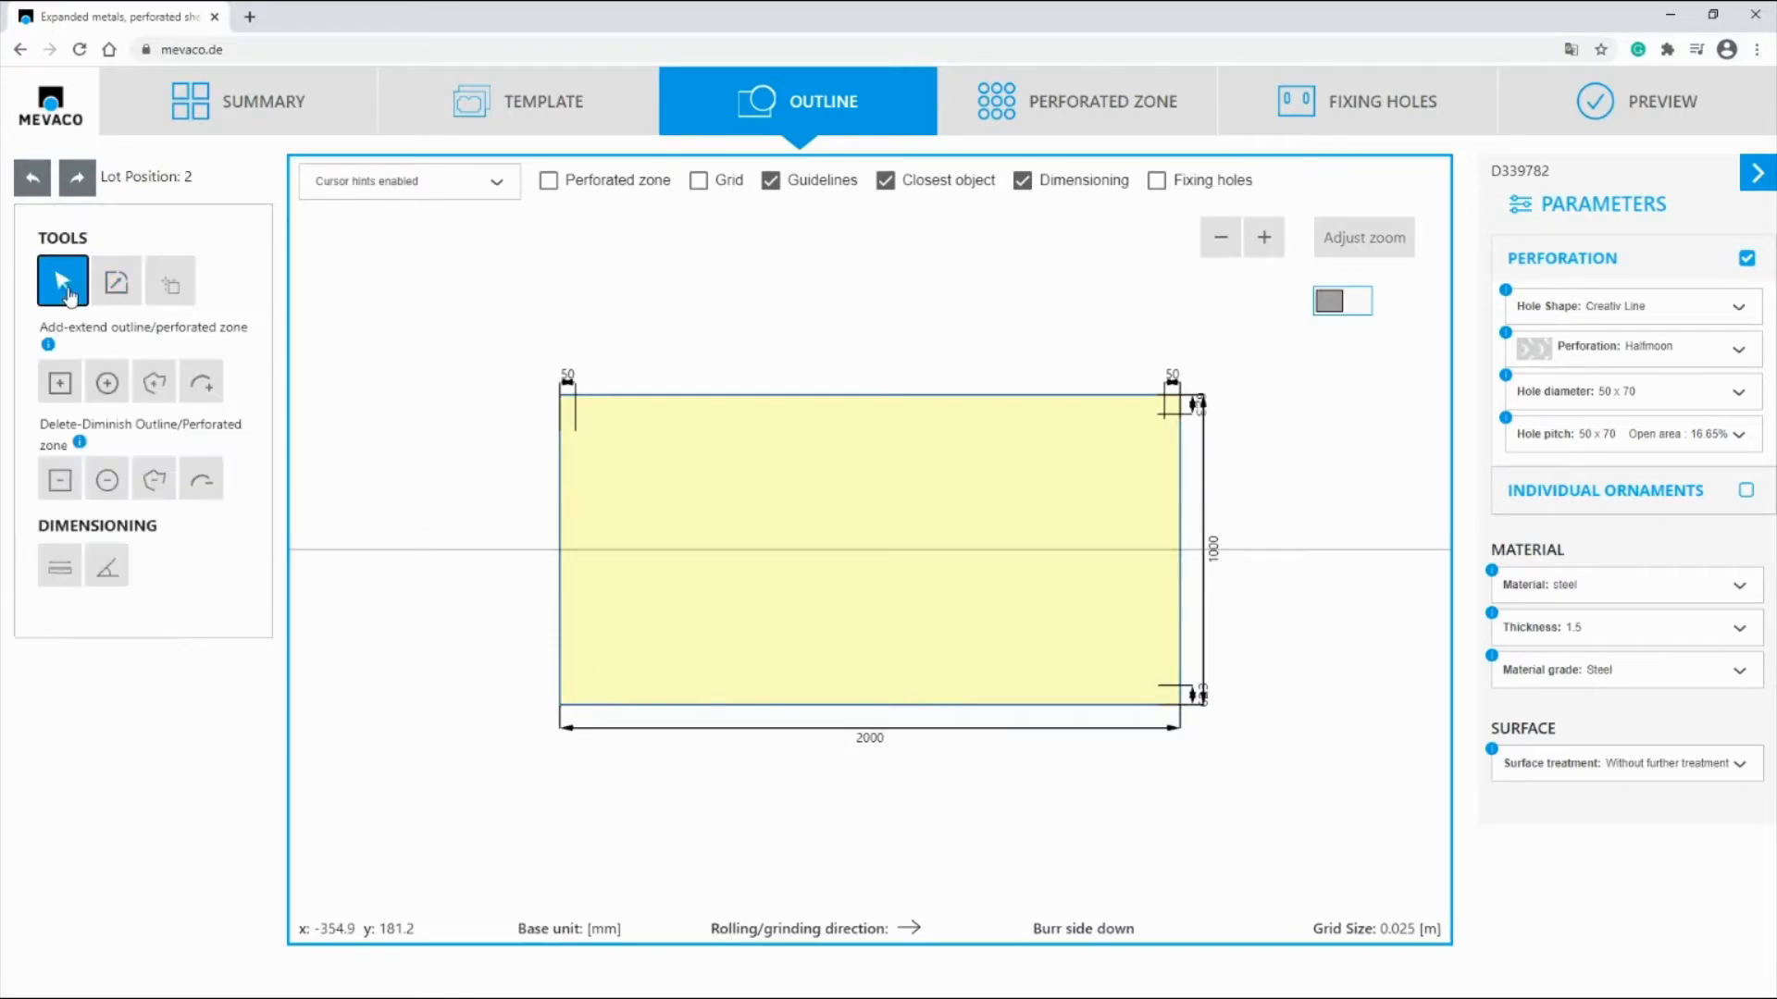
# Step: Add an outward arc between the rectangle's upper-left and lower-left corners with a chord height of 450 mm
pyautogui.click(201, 387)
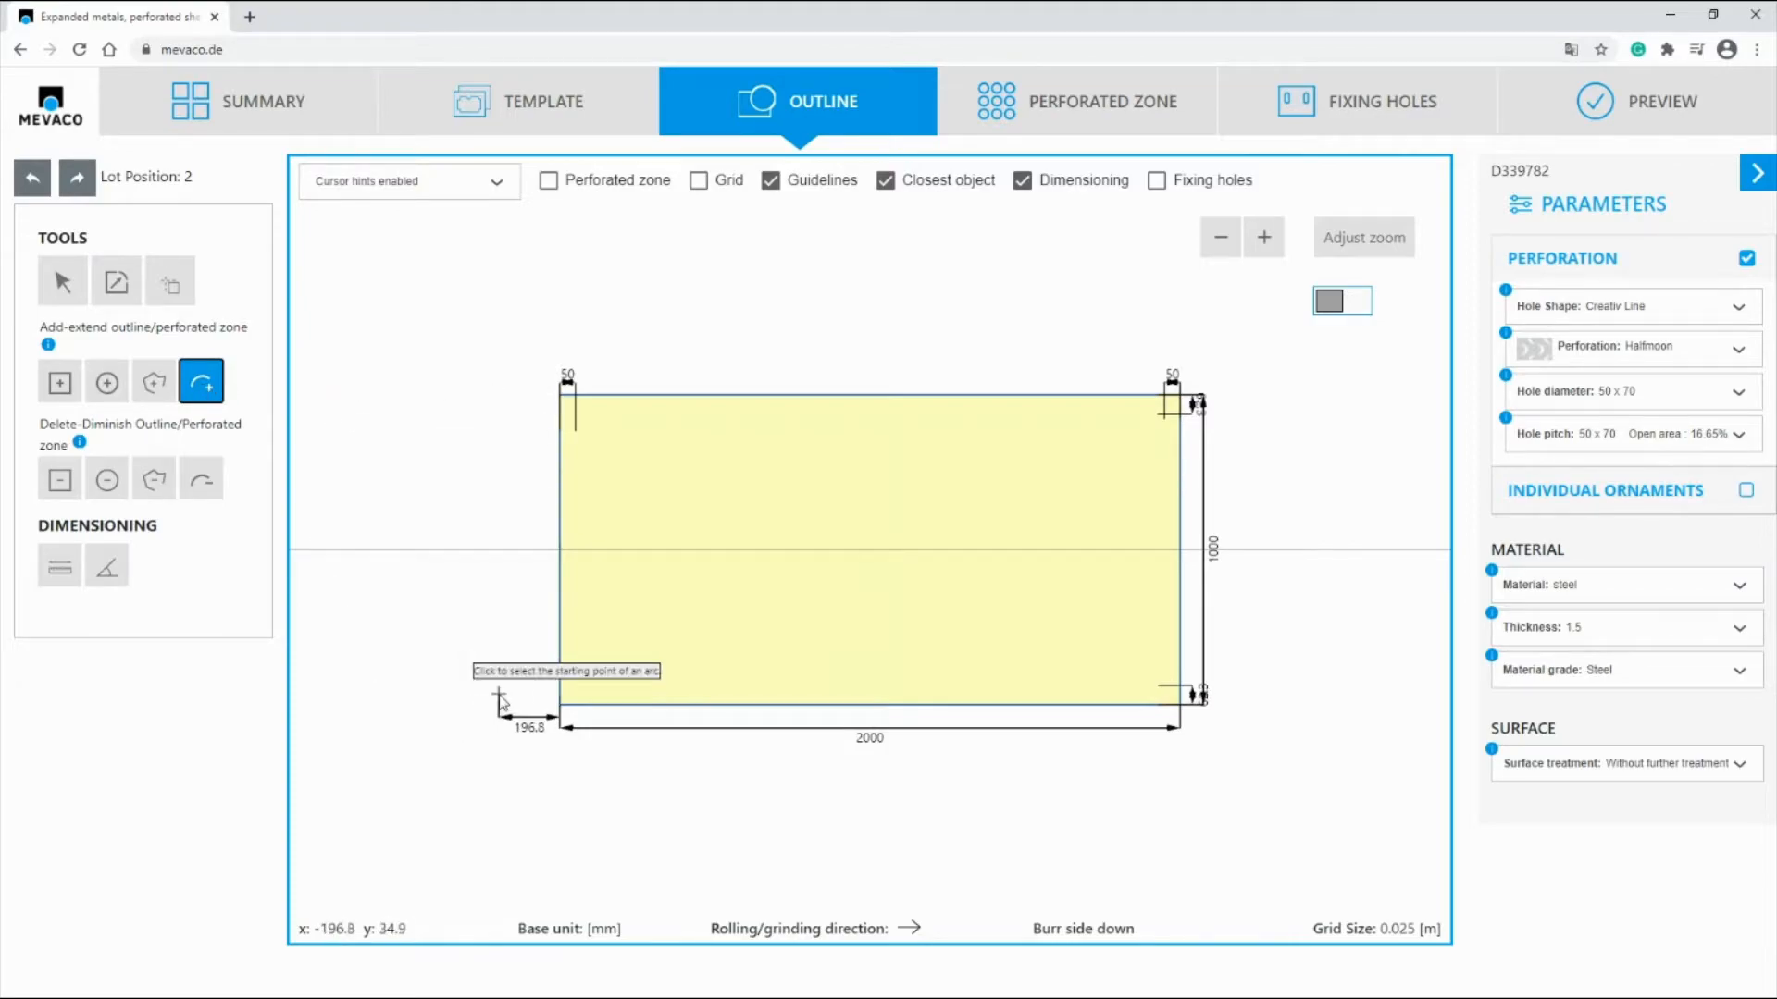
pyautogui.click(560, 396)
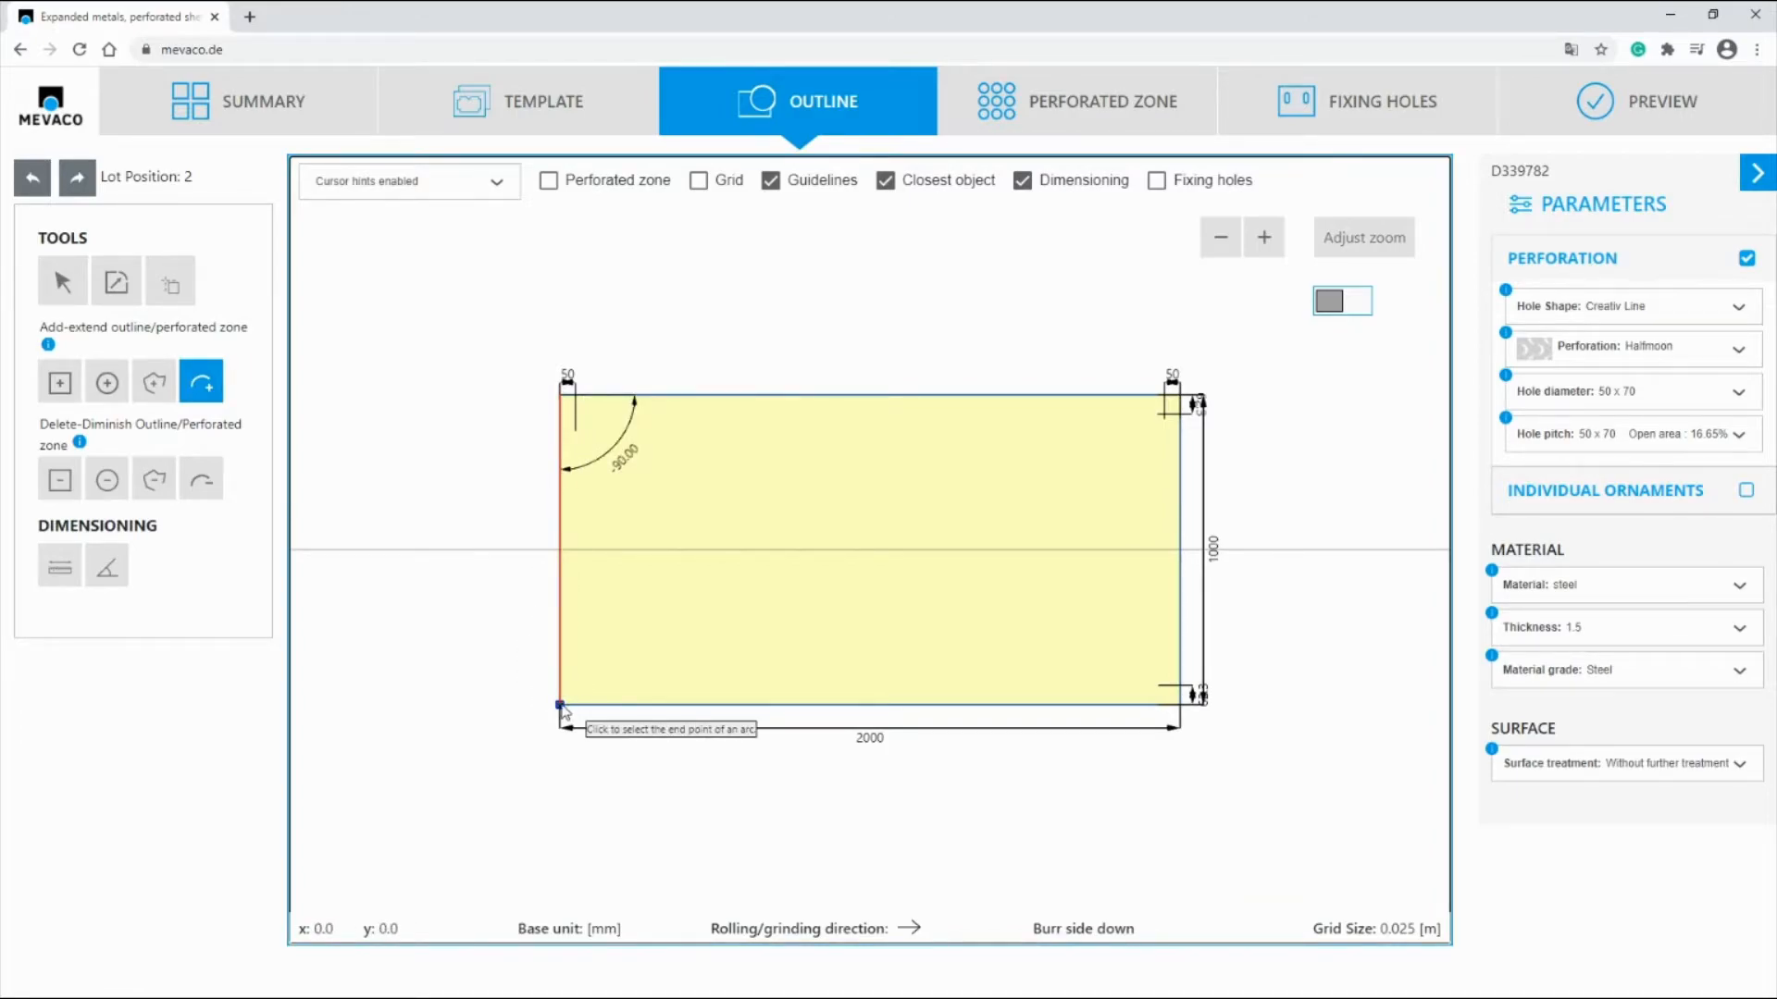
pyautogui.click(560, 705)
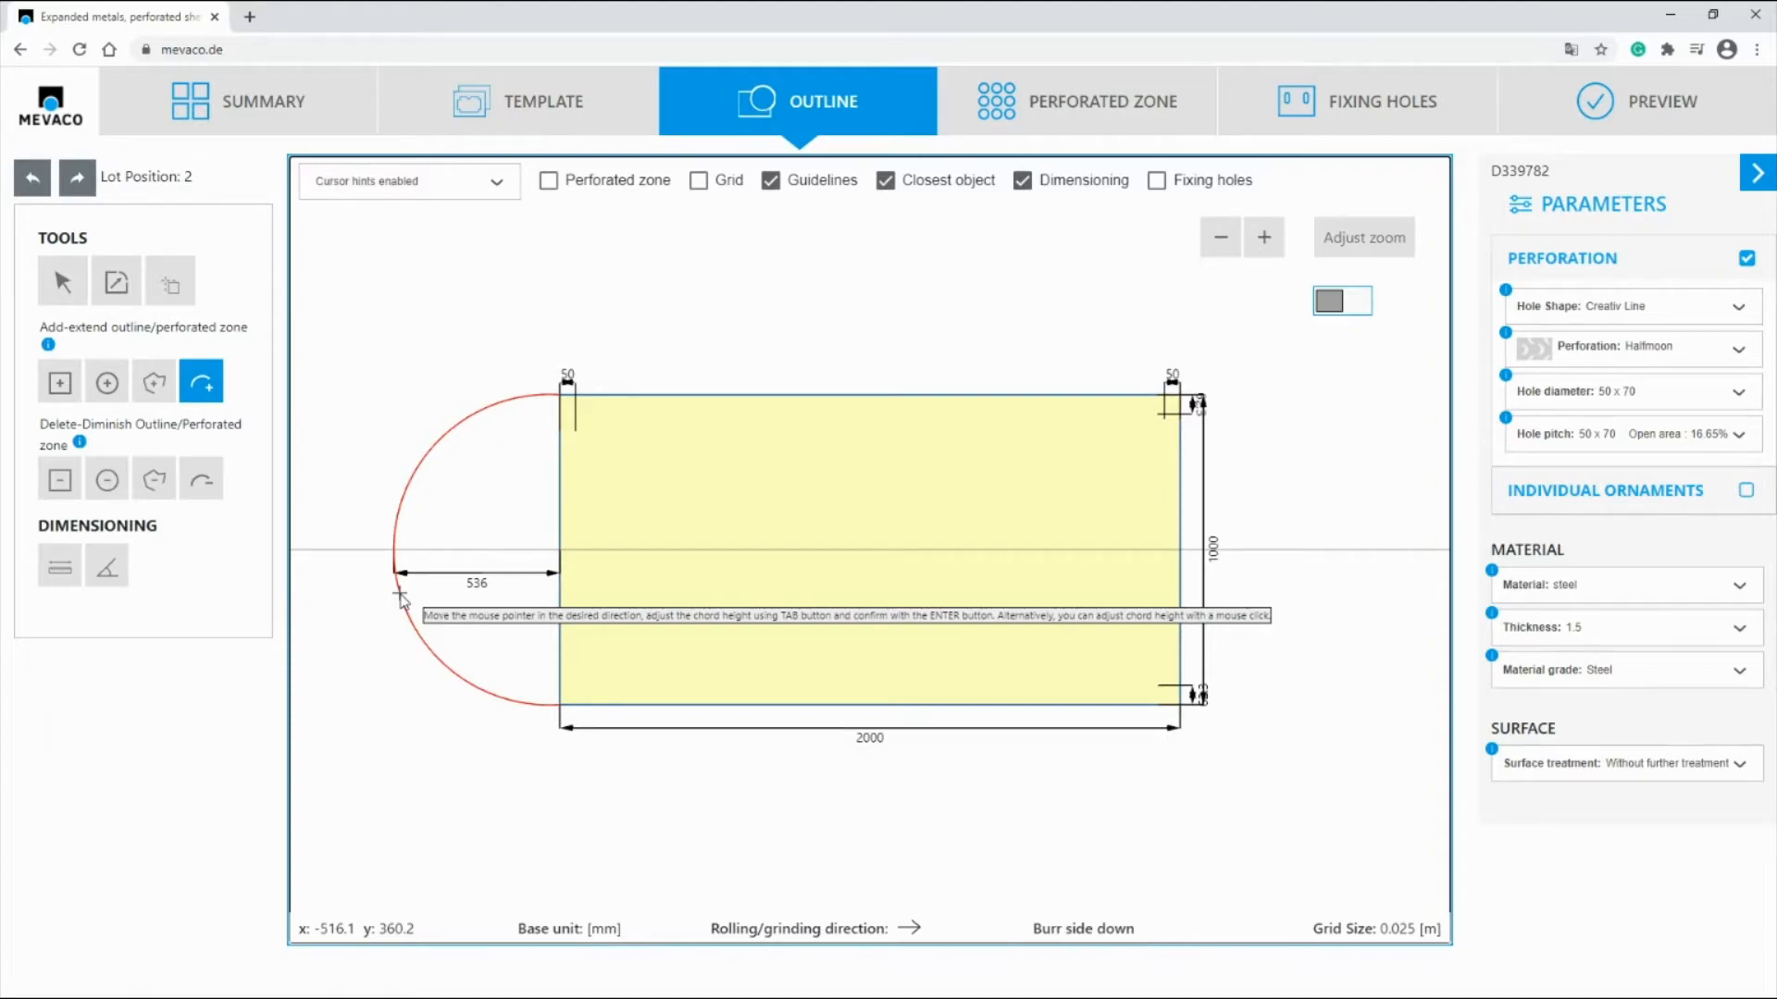
pyautogui.press('Tab')
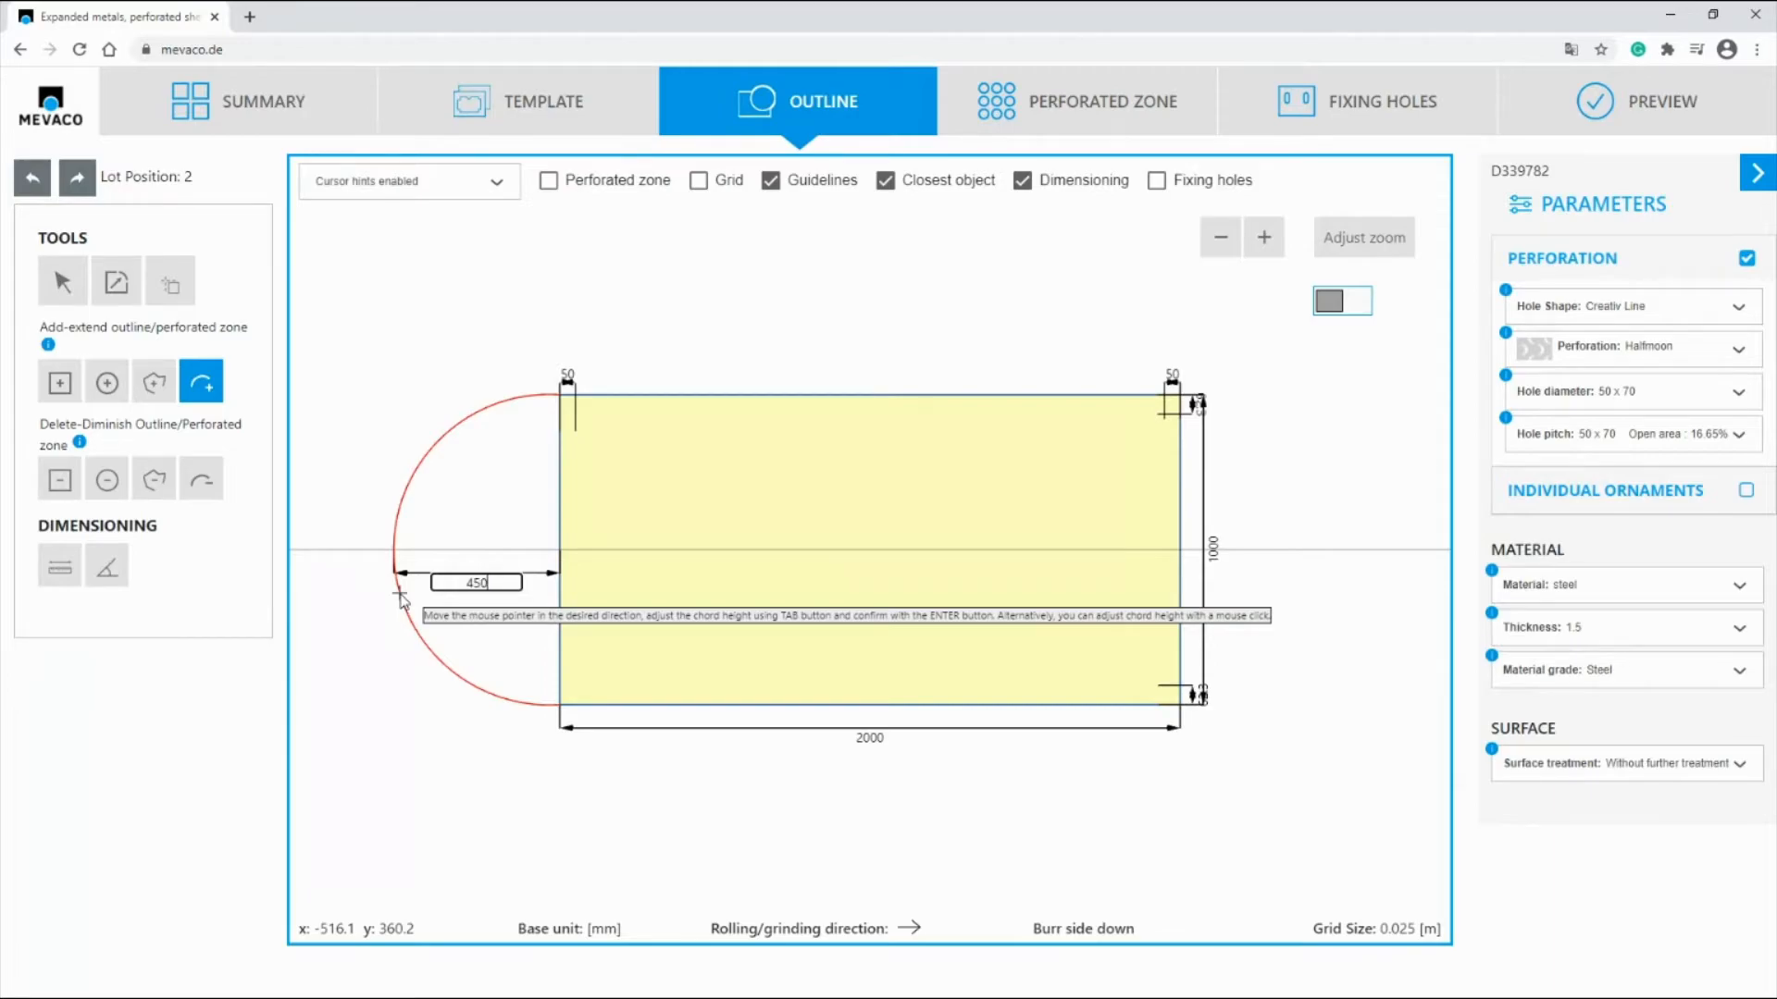
pyautogui.press('Return')
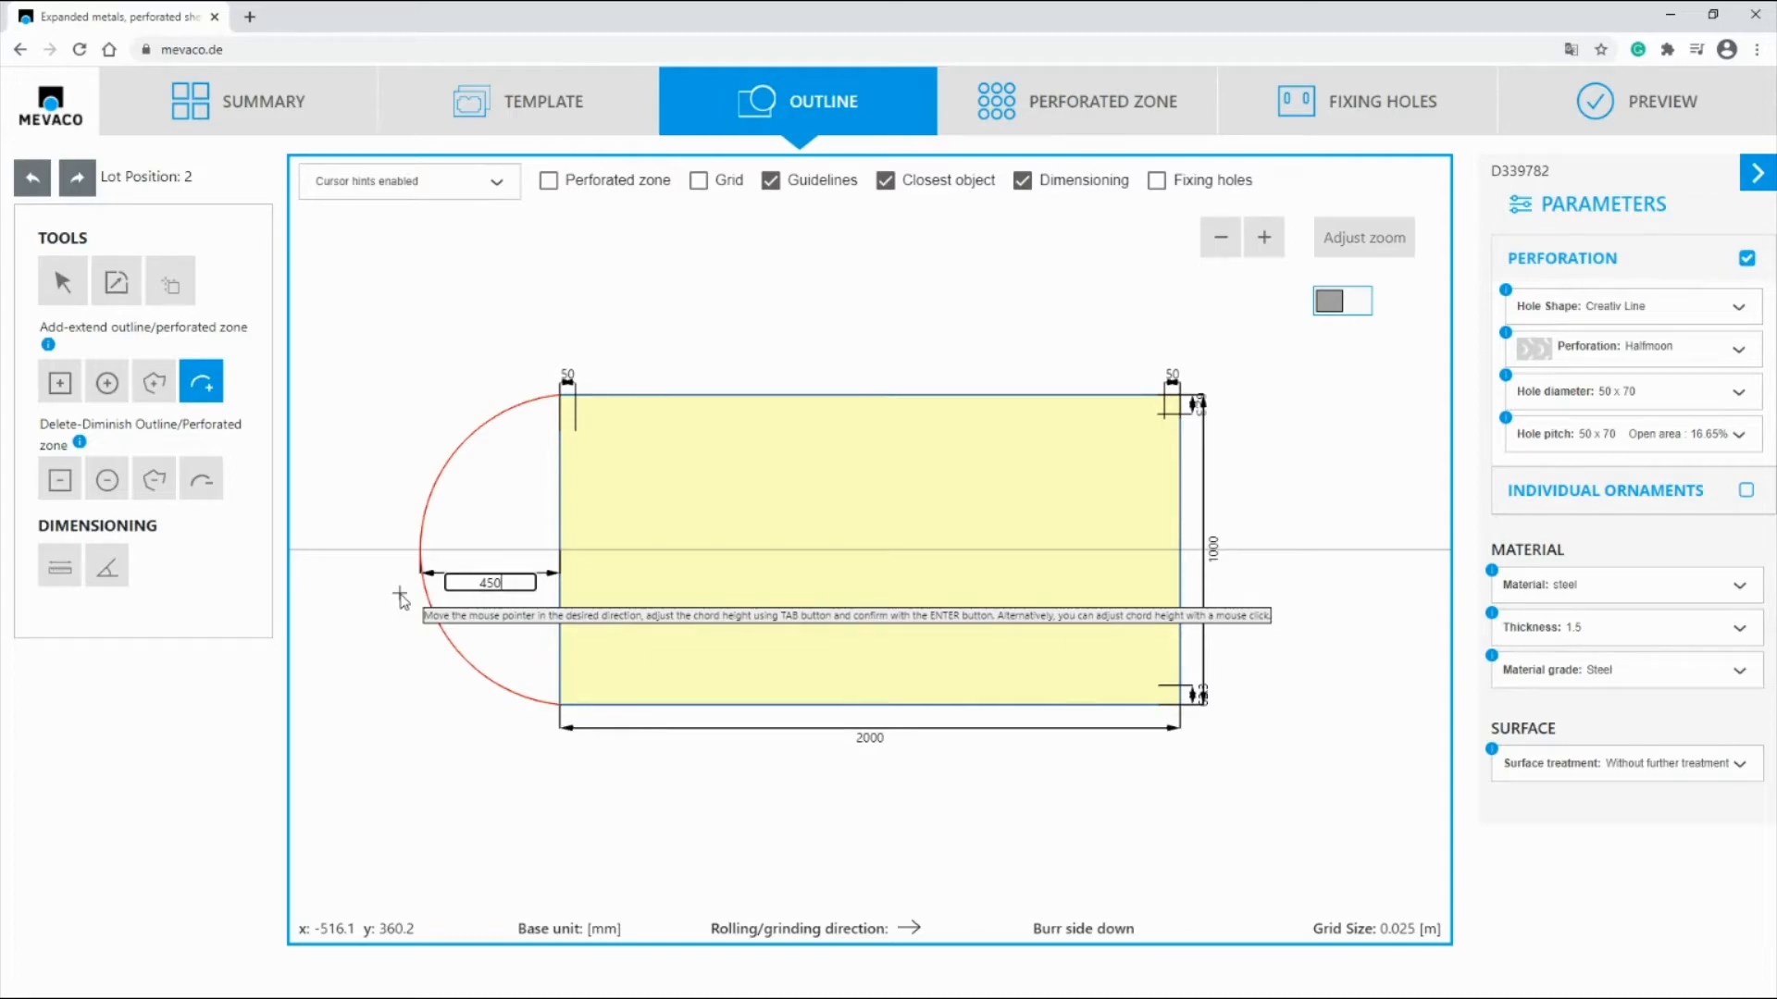
pyautogui.press('Return')
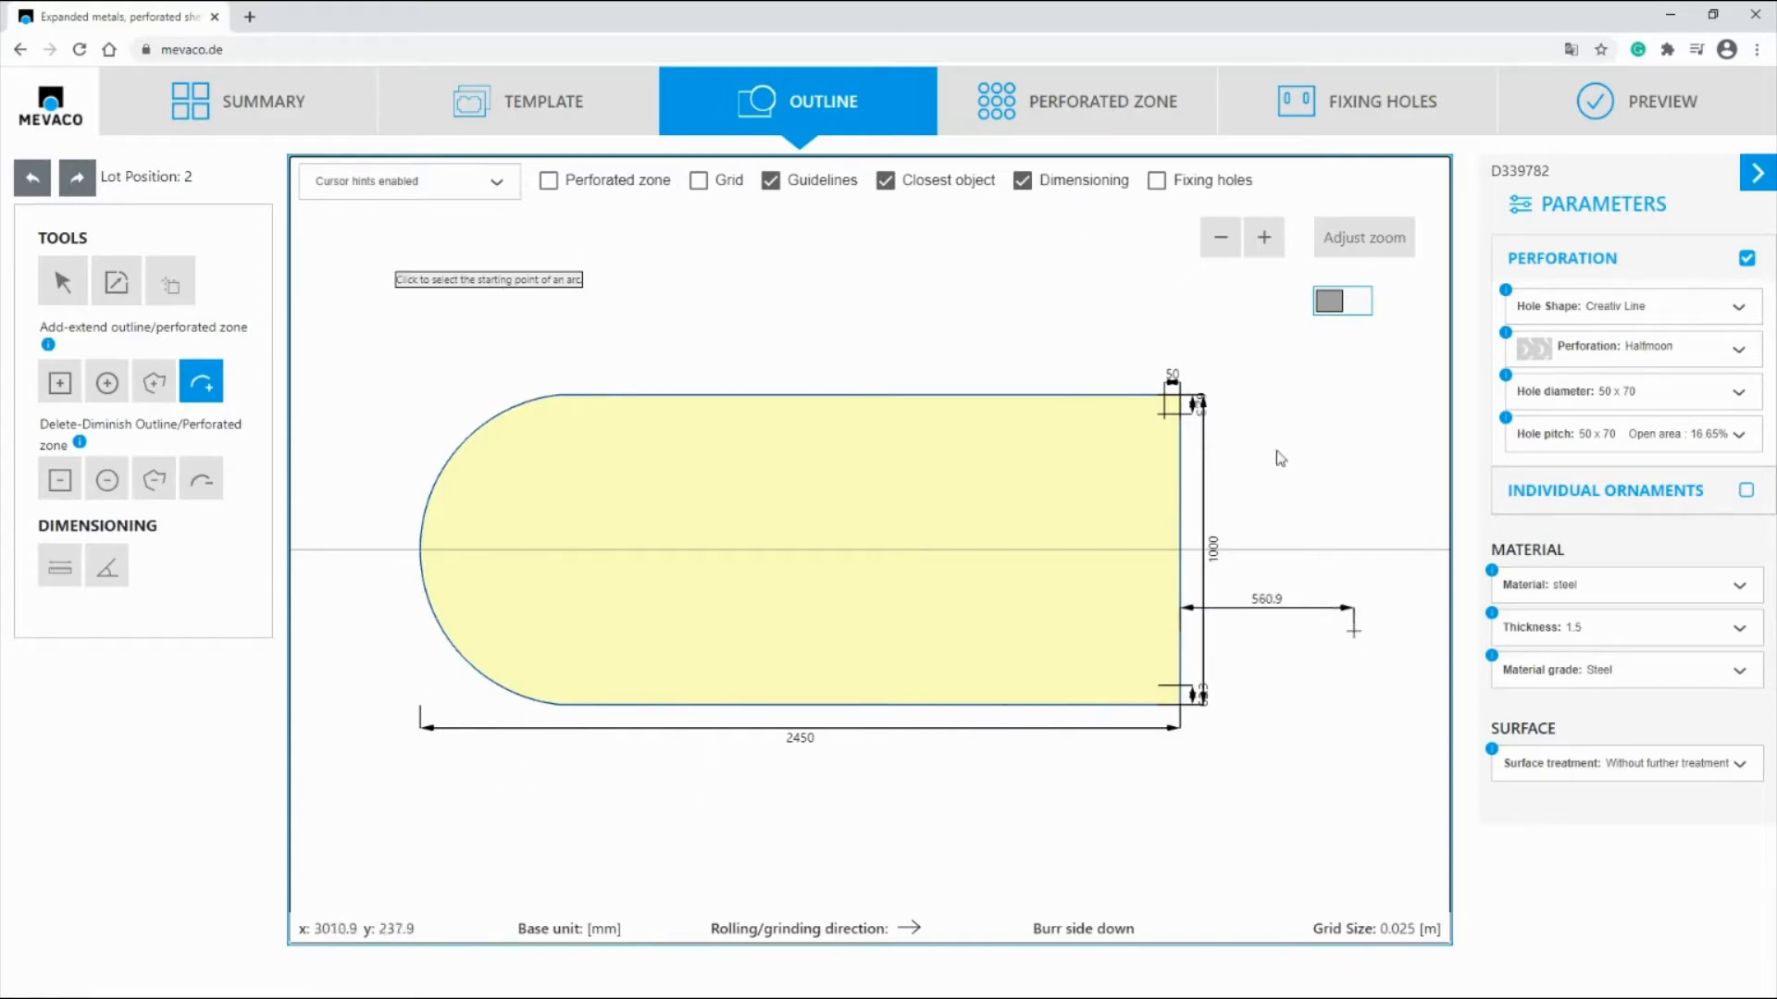
# Step: Fit the perforated zone to the rounded outline with a border margin of 60 mm
pyautogui.click(1091, 118)
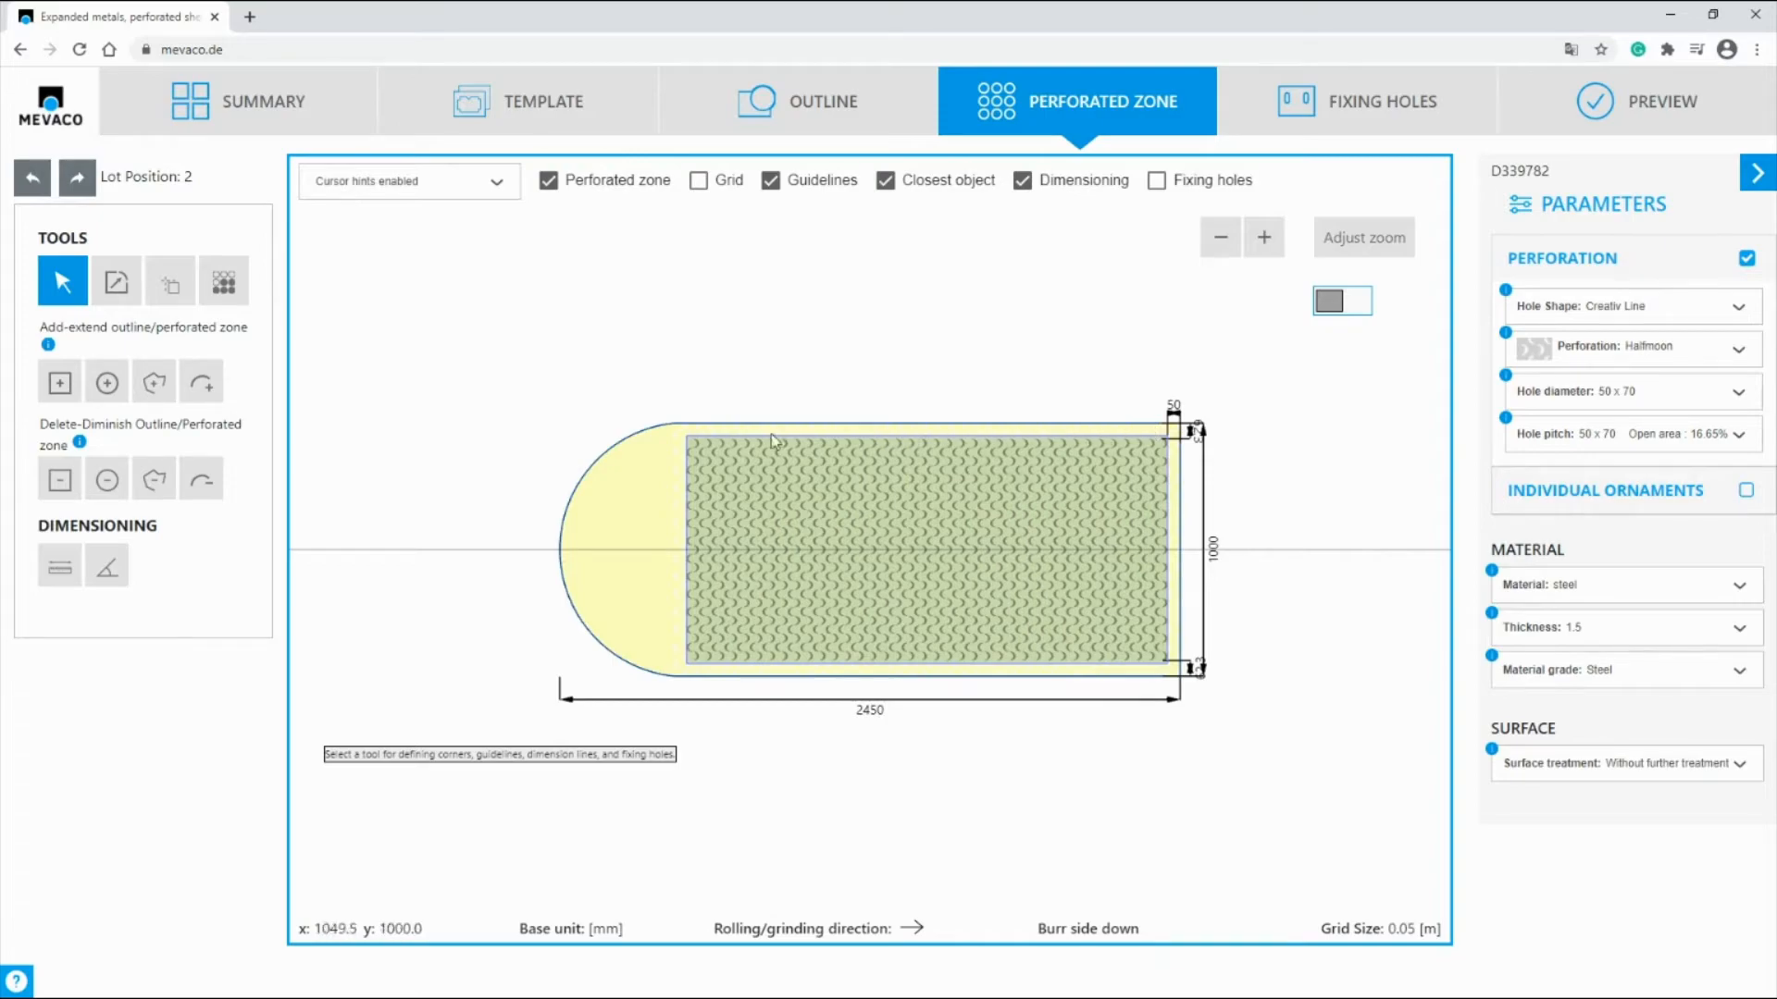
pyautogui.click(222, 286)
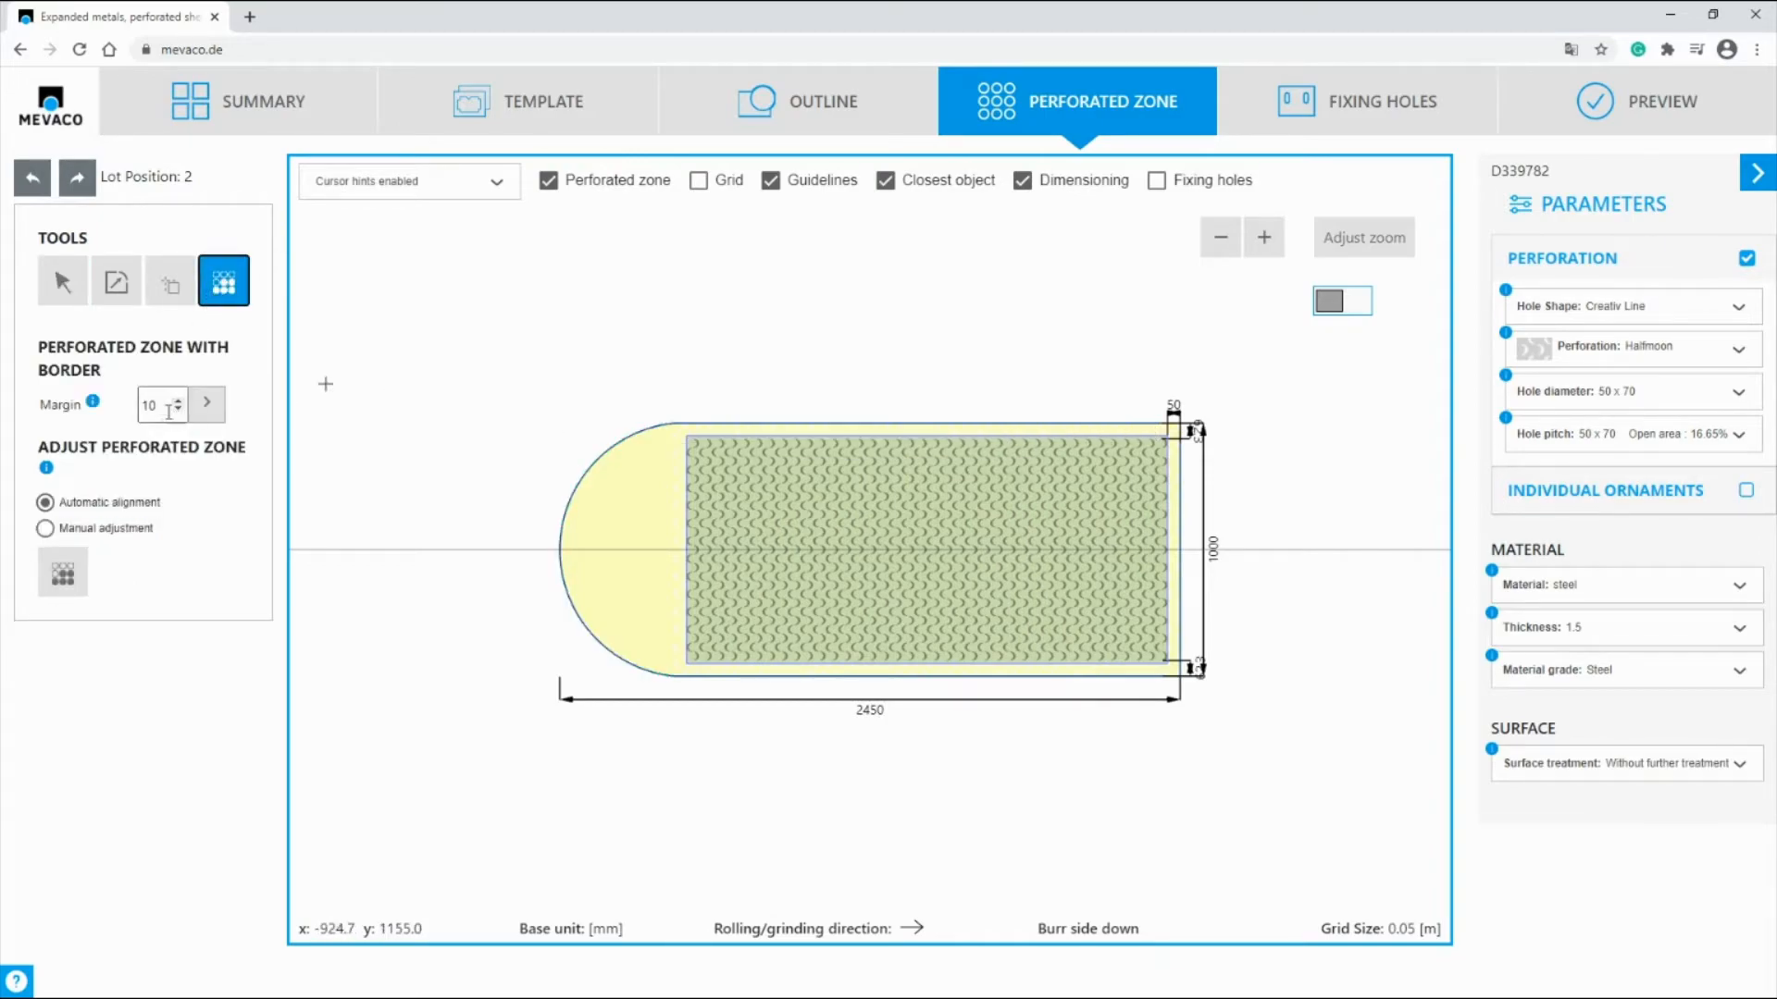
pyautogui.moveTo(165, 404); pyautogui.dragTo(129, 400)
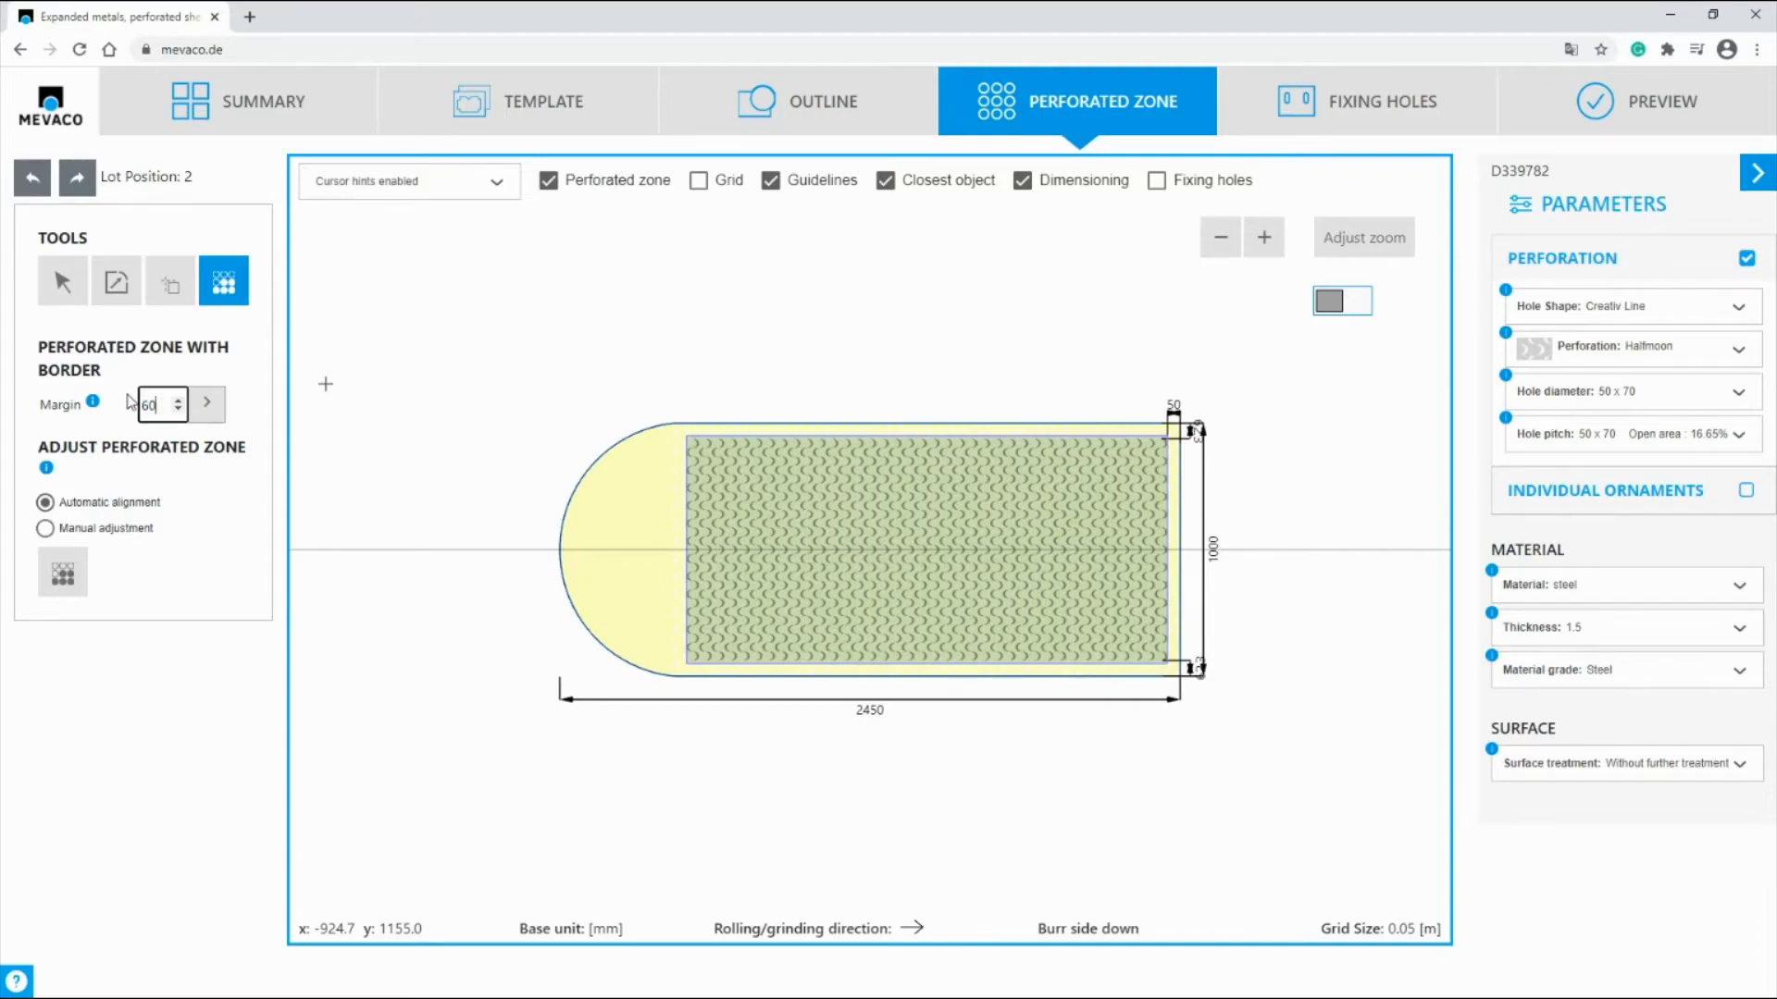
pyautogui.click(207, 404)
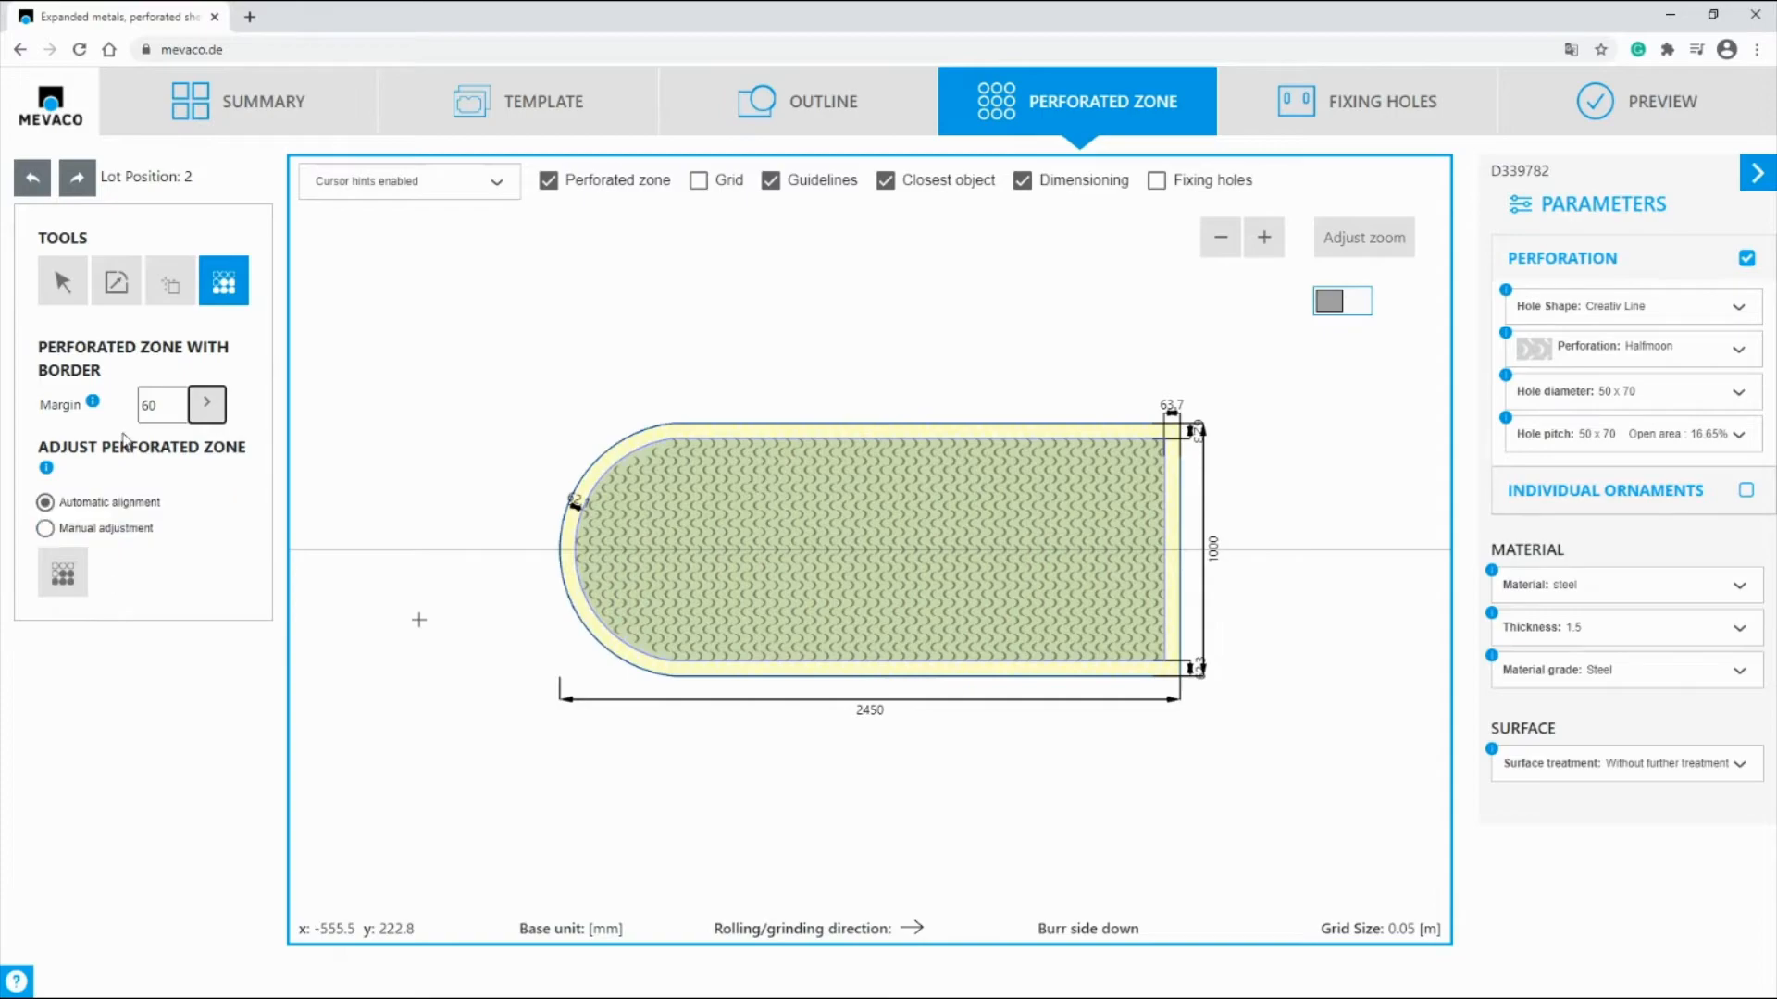
pyautogui.click(63, 282)
# Step: Place a vertical guideline at a distance of -450 mm from the sheet's right edge
pyautogui.click(167, 285)
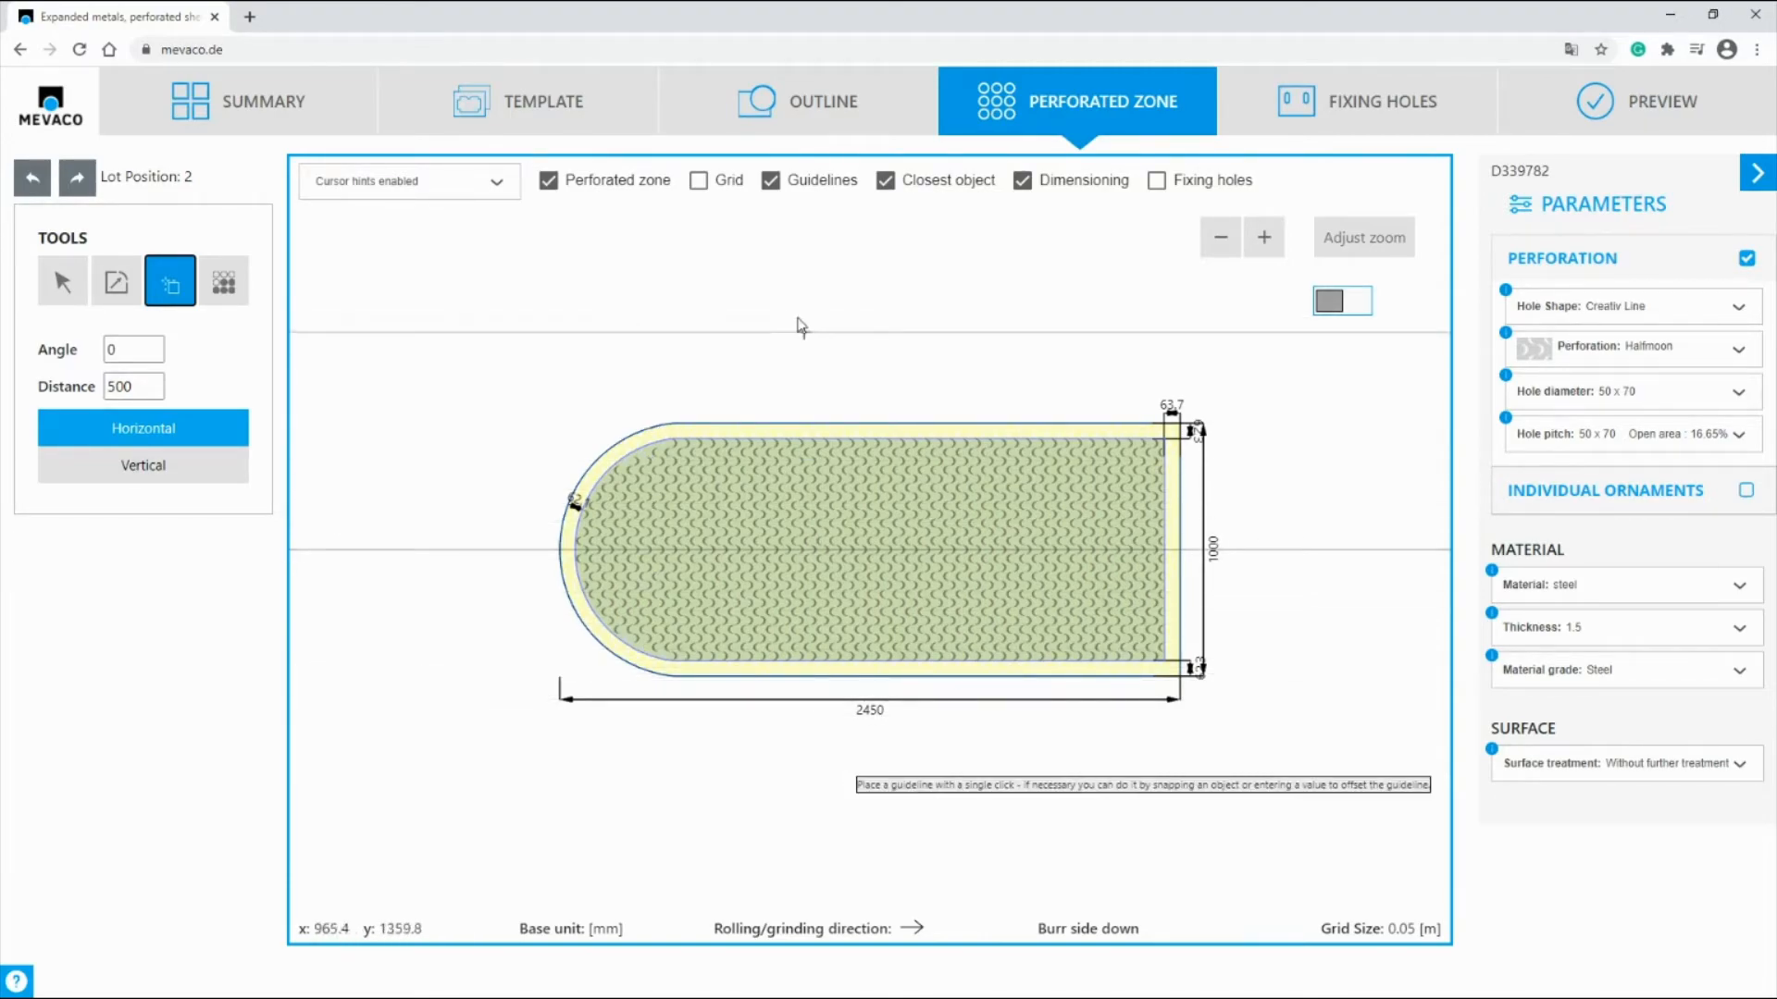
pyautogui.doubleClick(125, 387)
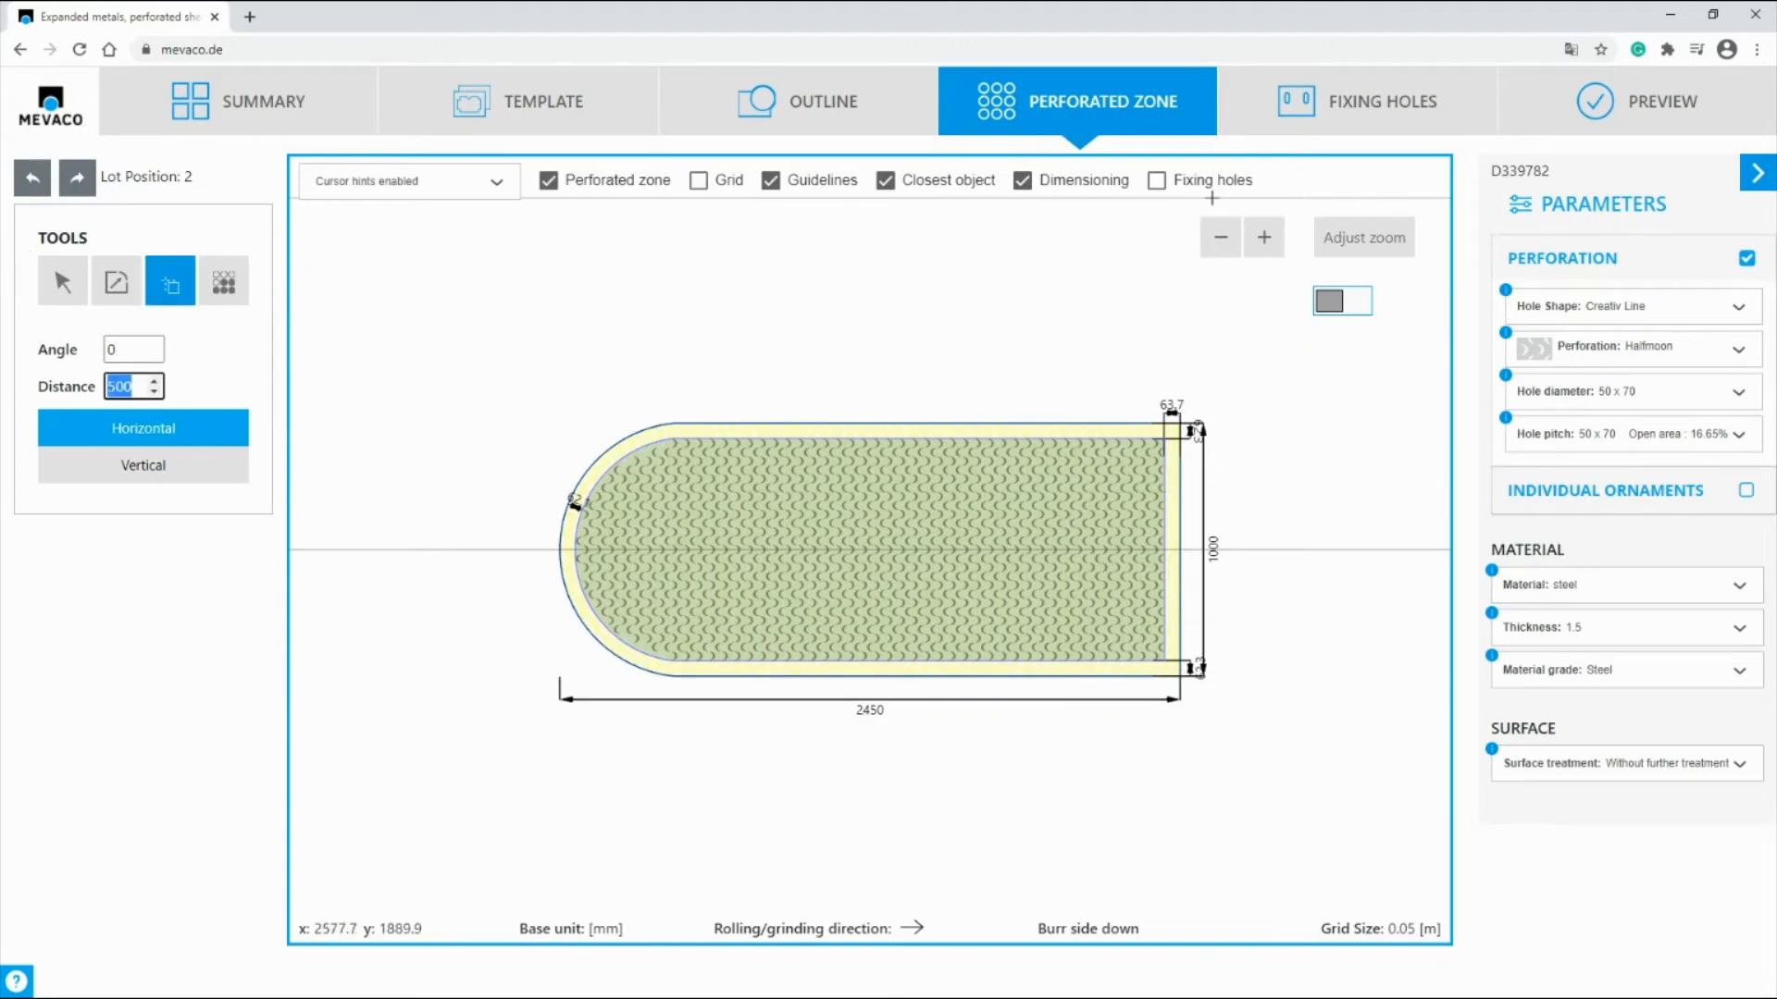
pyautogui.write('-4')
pyautogui.click(144, 464)
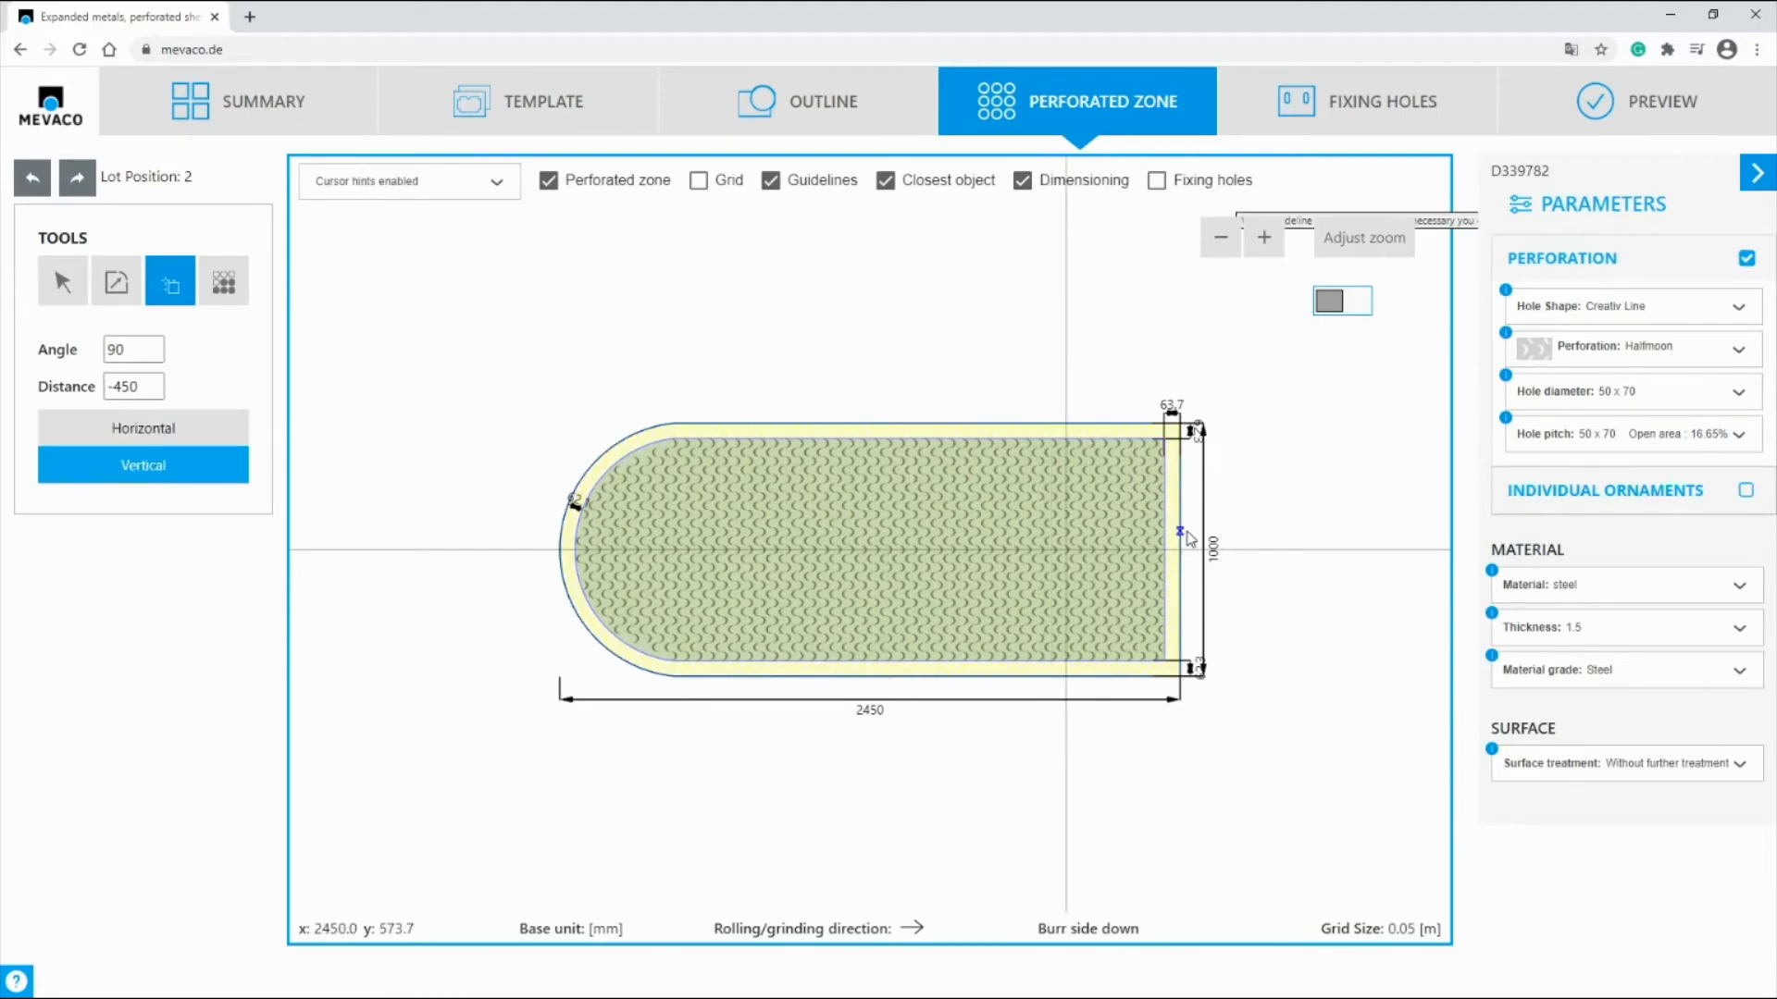
# Step: Place a second vertical guideline at a distance of -1000 mm from the first vertical guideline
pyautogui.doubleClick(125, 387)
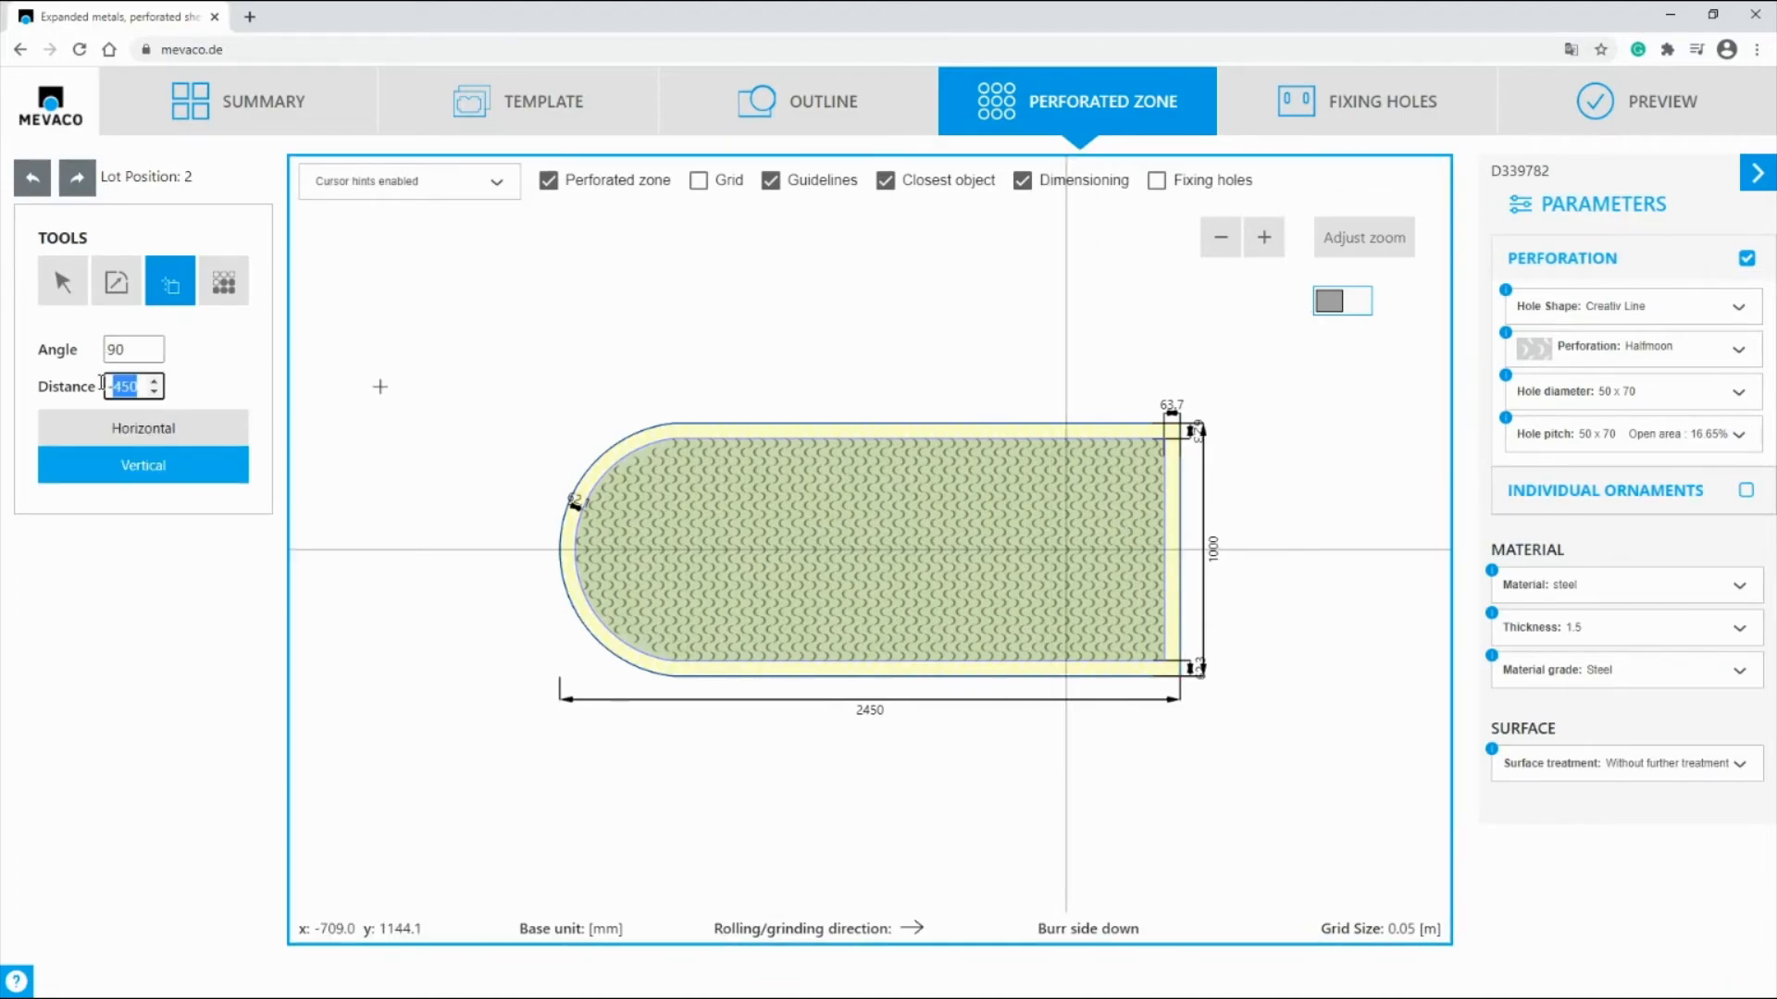
pyautogui.press('BackSpace')
pyautogui.write('-1000')
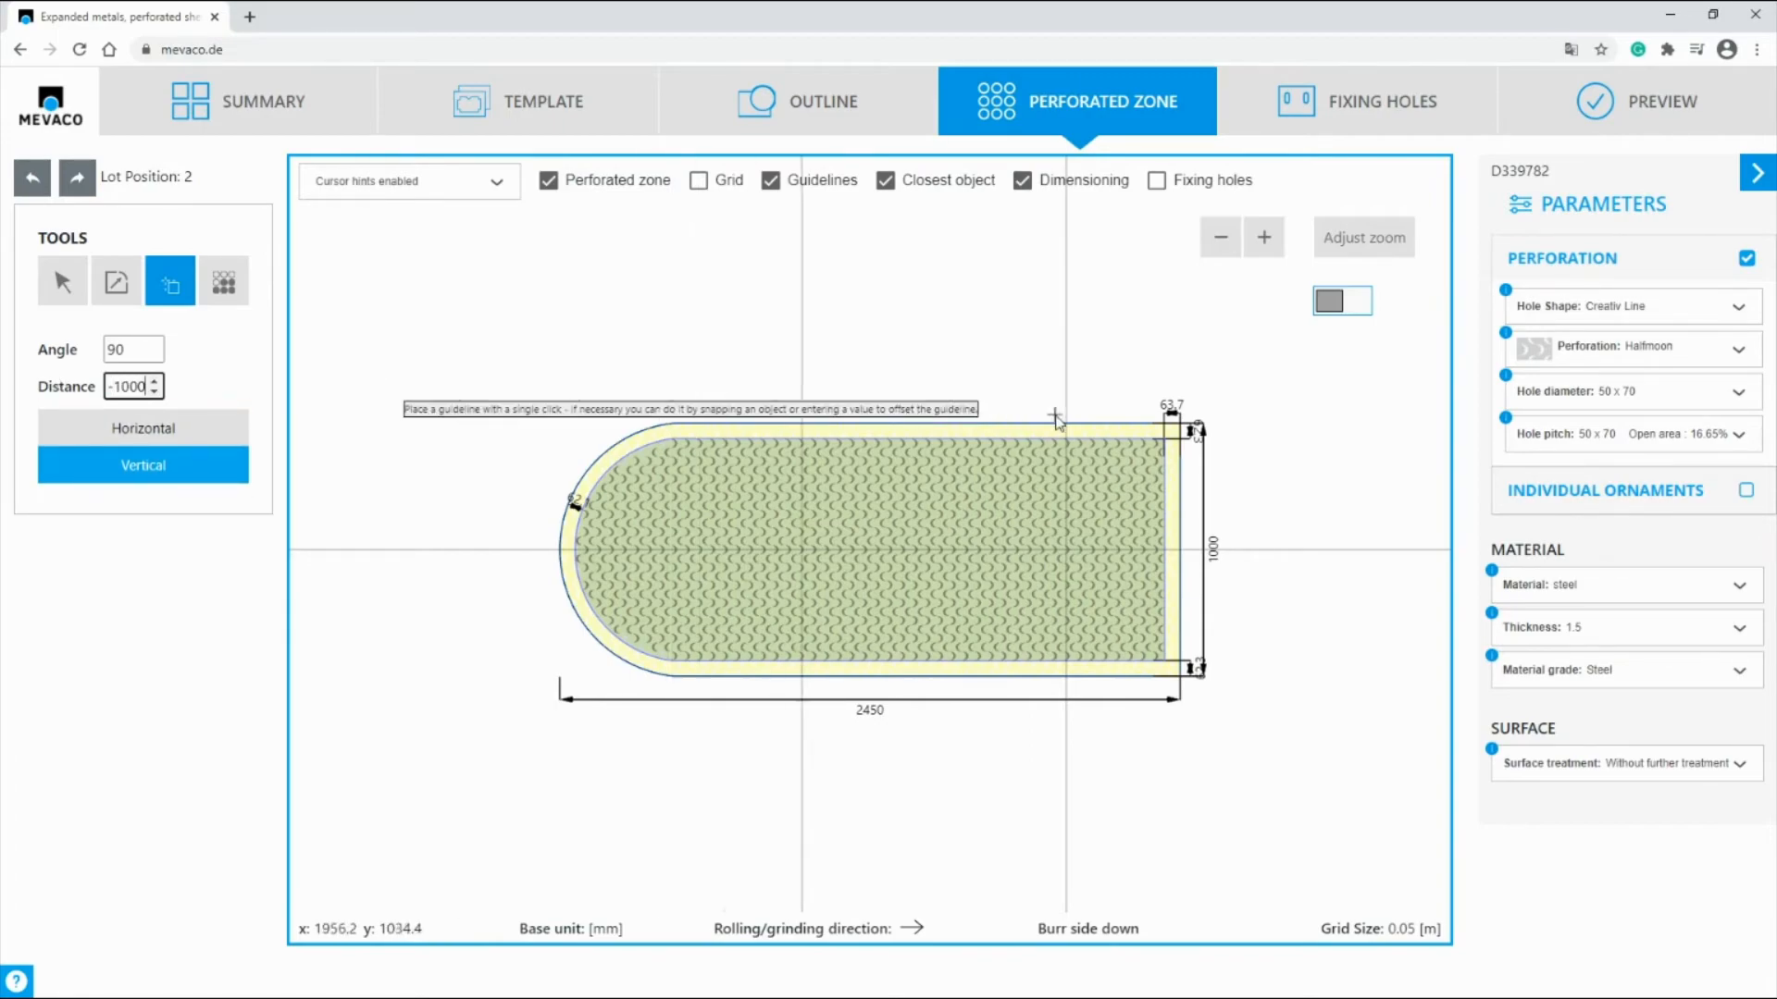
pyautogui.click(813, 407)
# Step: Place a third vertical guideline at a distance of -500 mm from the second vertical guideline
pyautogui.moveTo(148, 387); pyautogui.dragTo(73, 386)
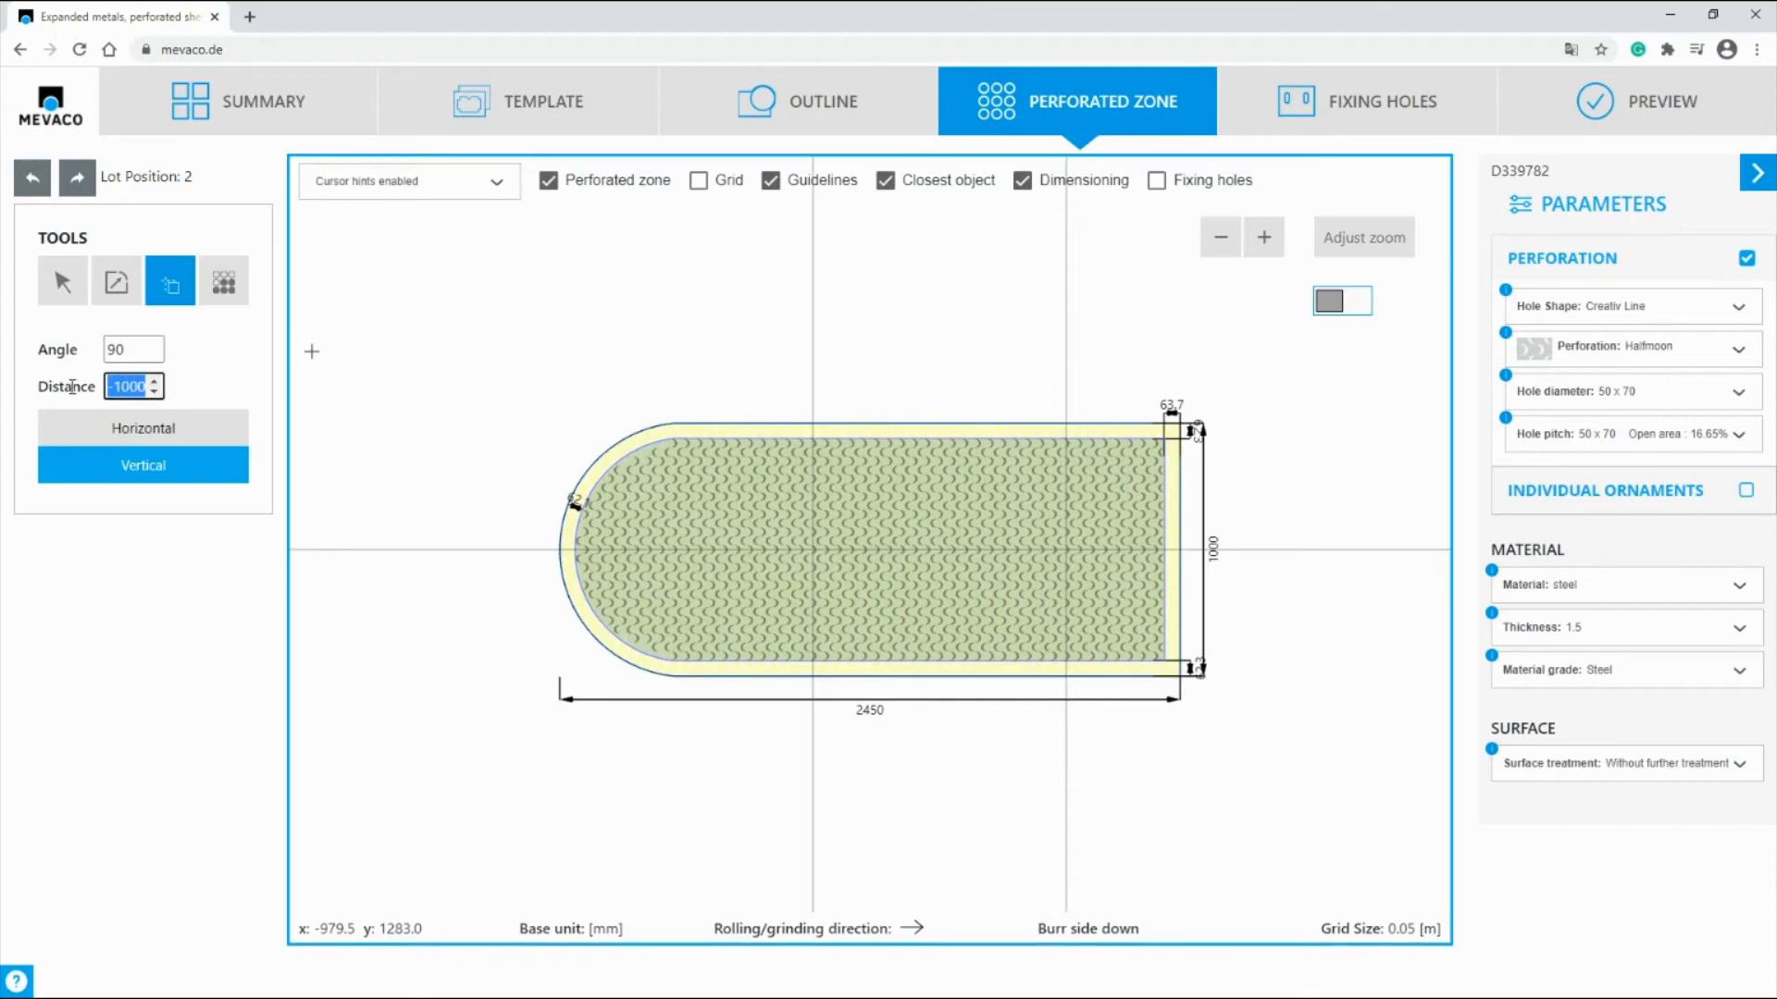
pyautogui.press('BackSpace')
pyautogui.write('-500')
pyautogui.click(813, 425)
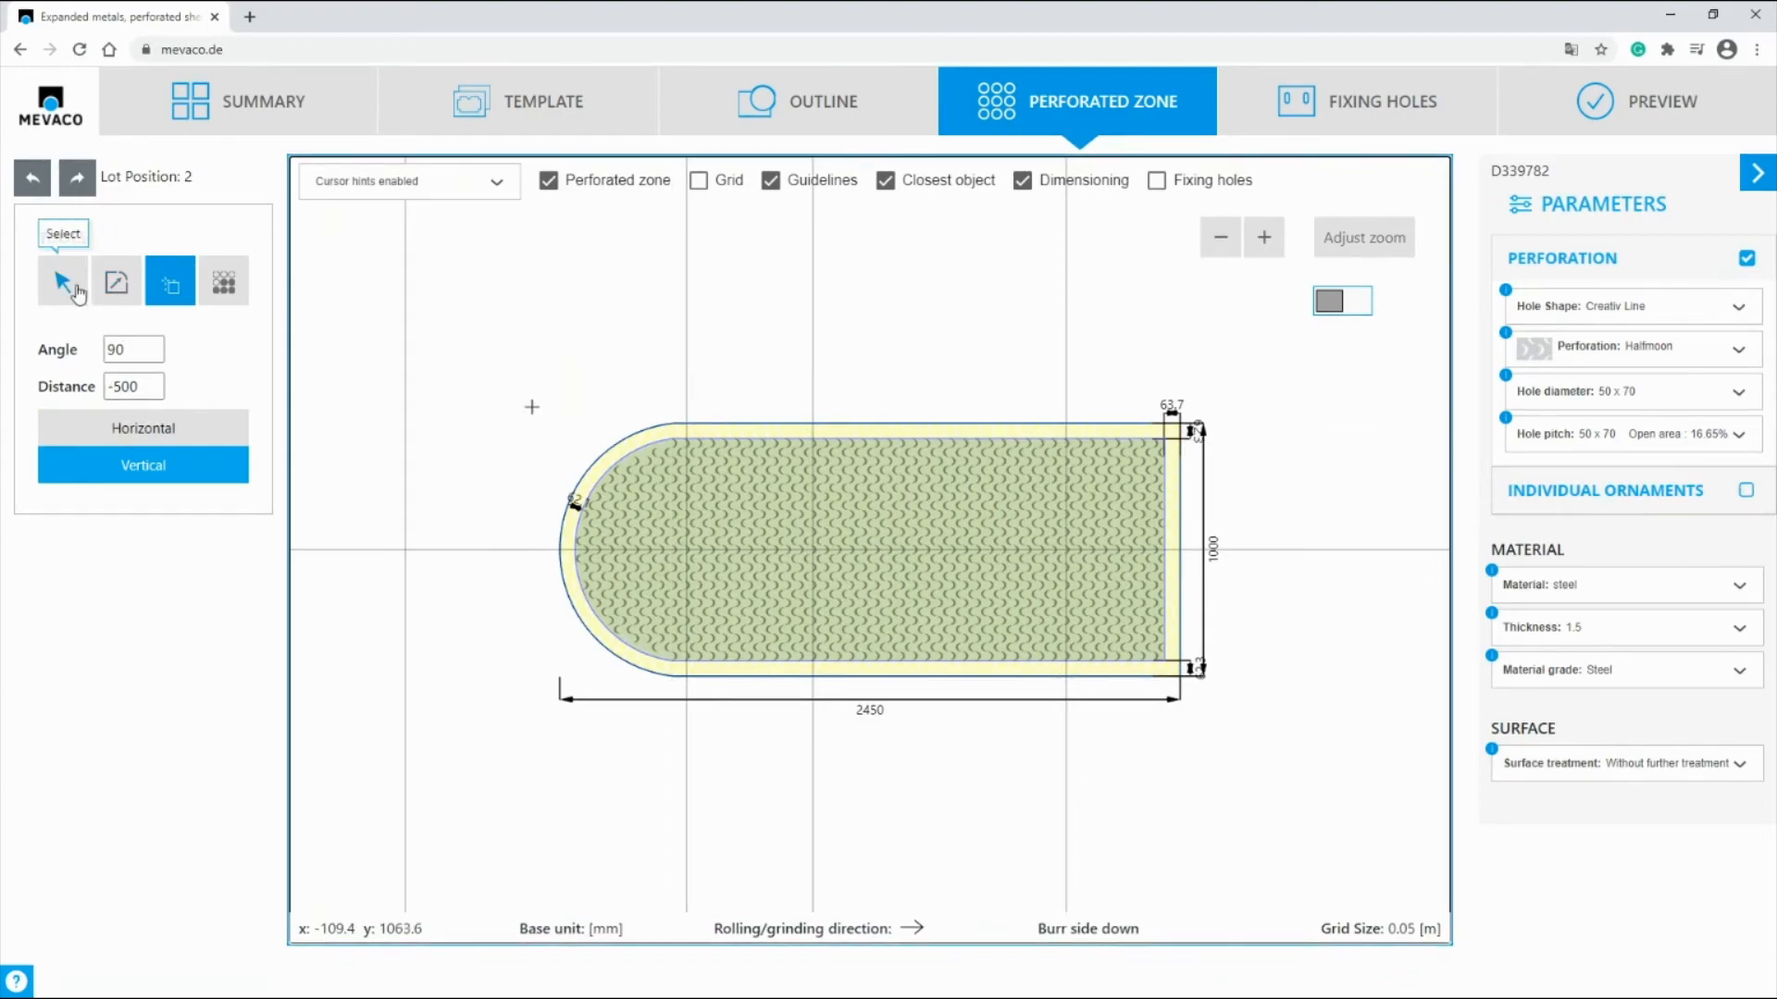
pyautogui.click(65, 285)
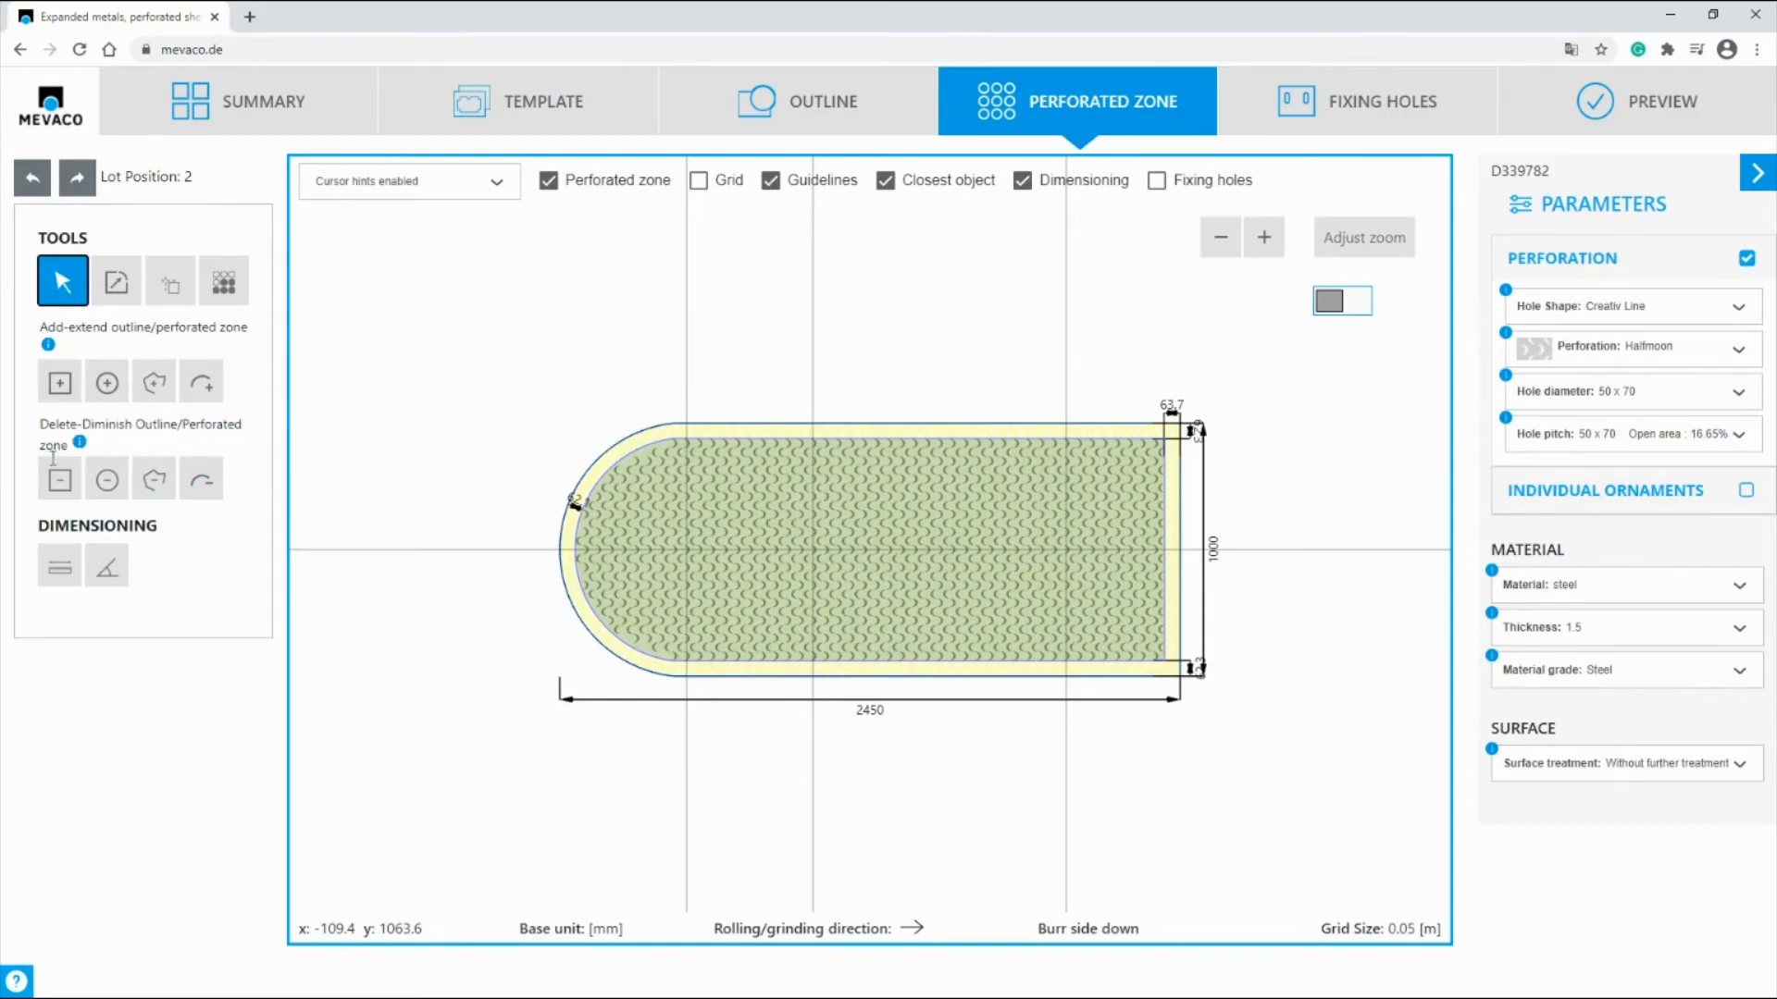
# Step: Subtract rectangles from the perforated zone to the right of the rightmost vertical guideline and between the other two vertical guidelines
pyautogui.click(60, 481)
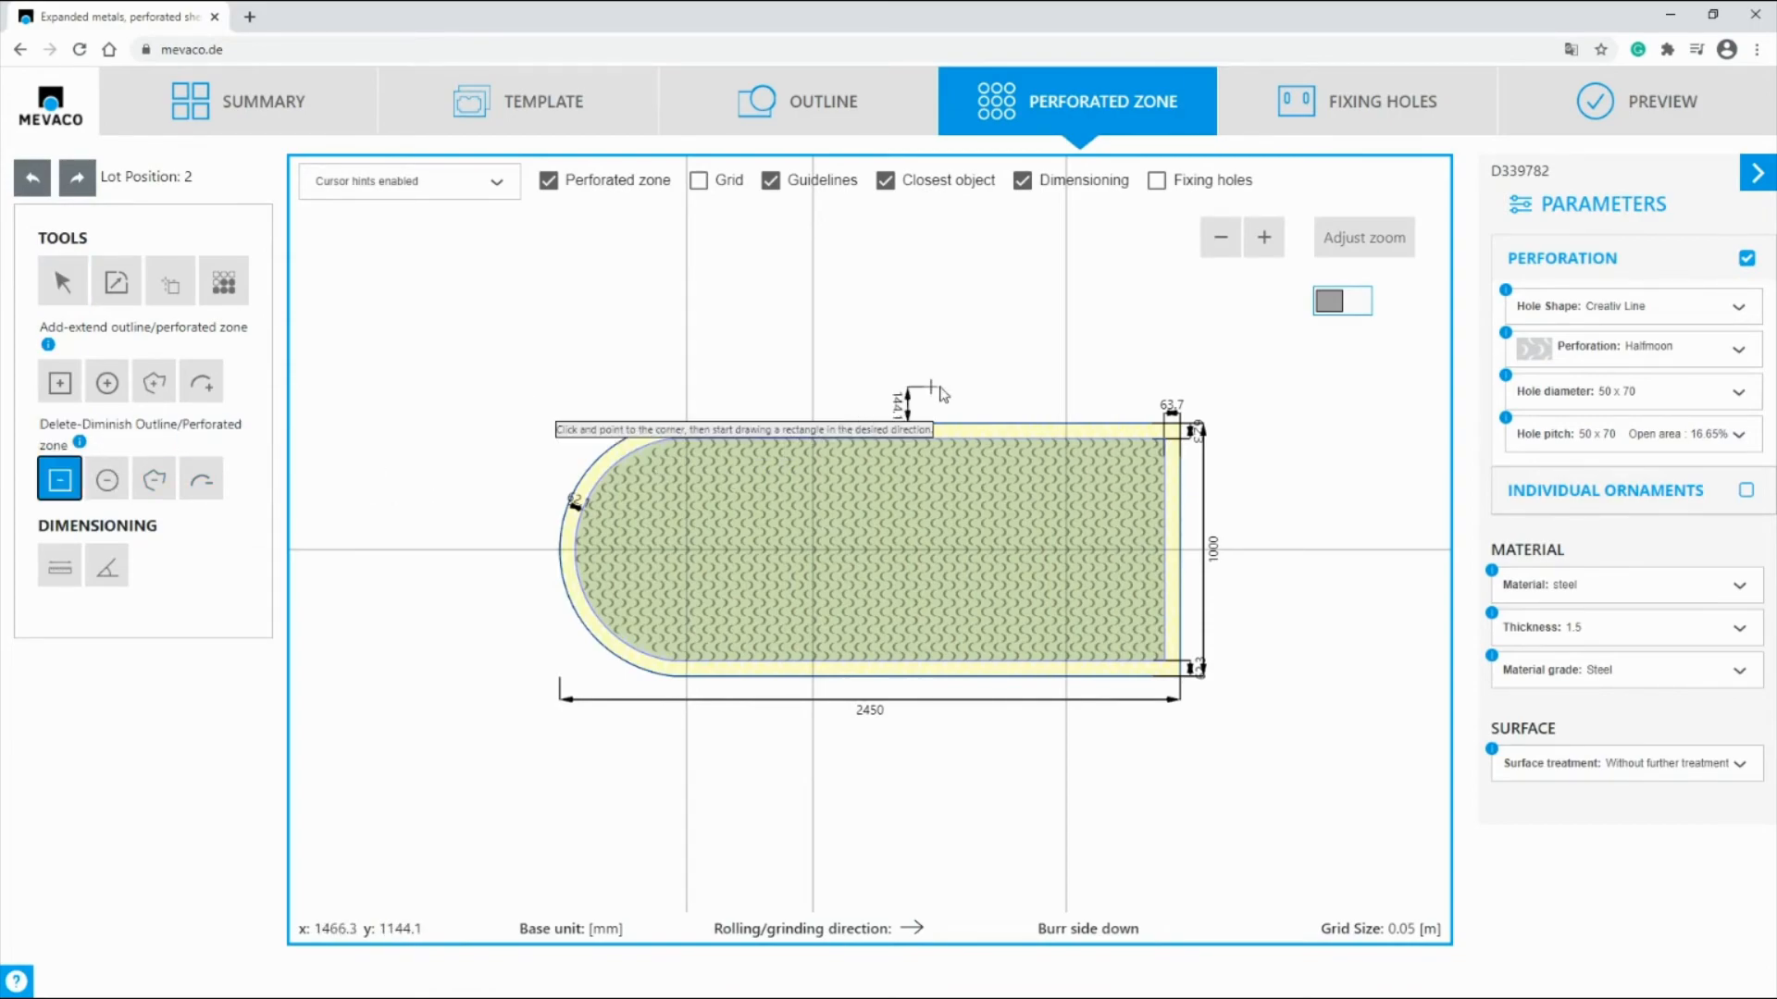
pyautogui.click(1066, 387)
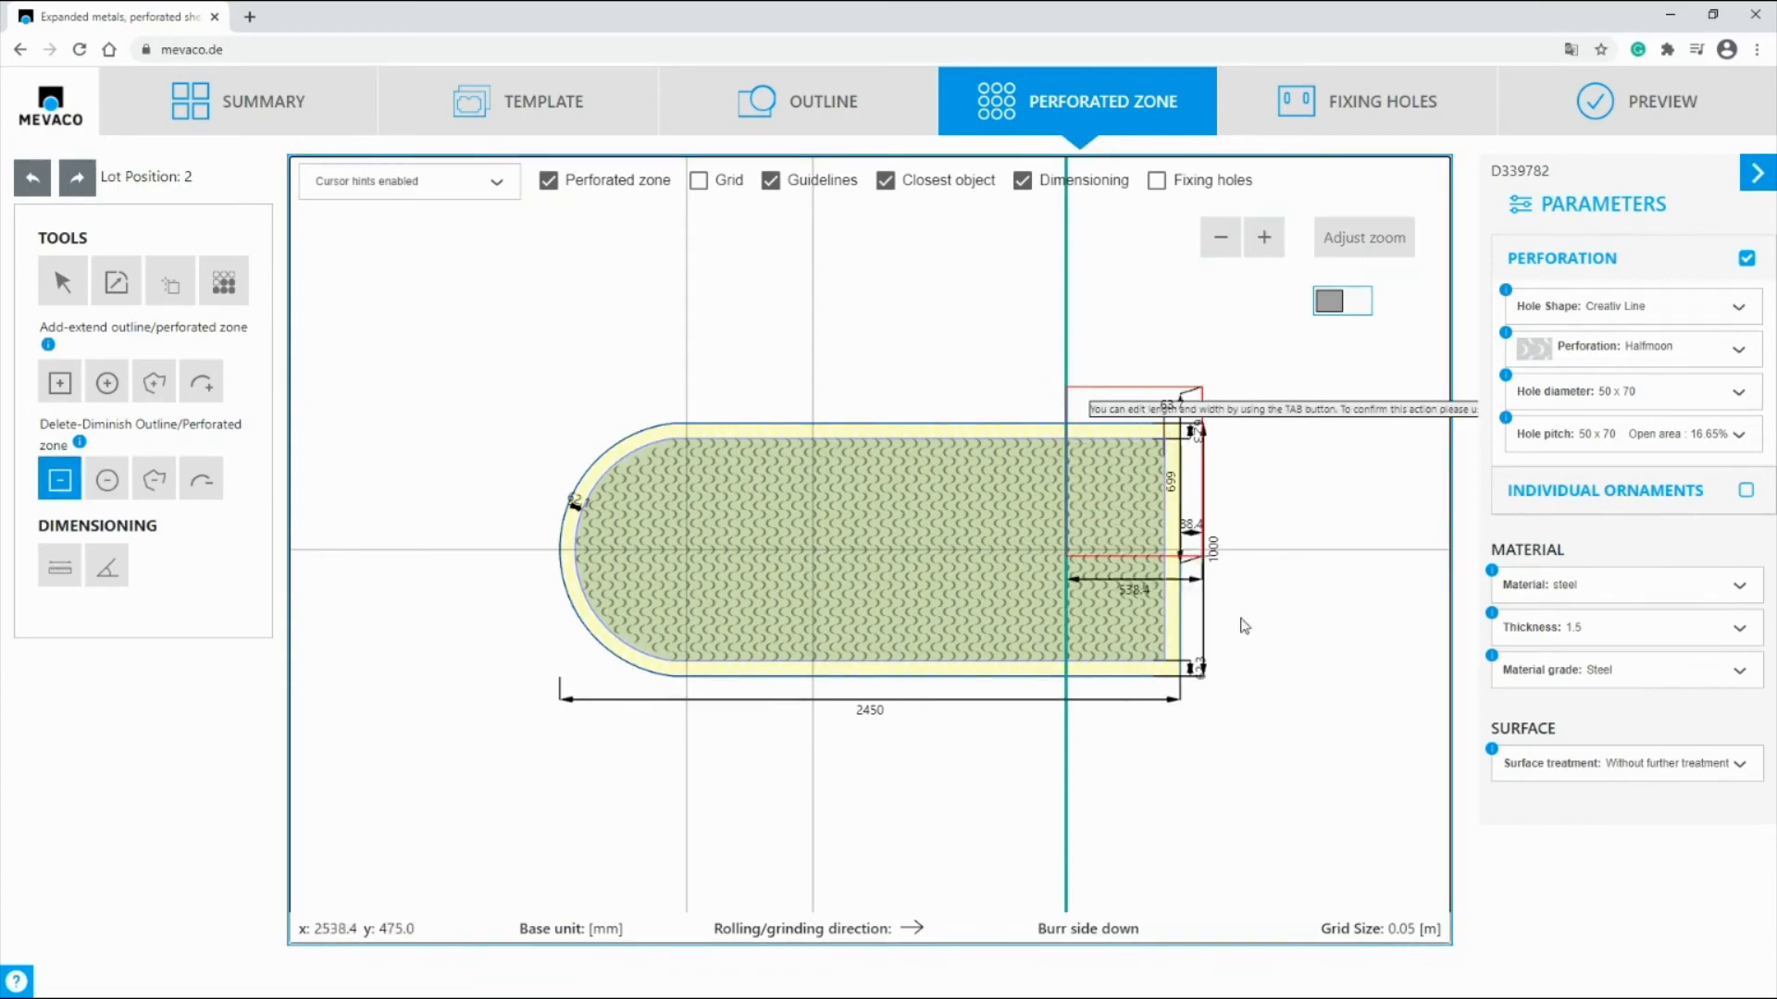
pyautogui.click(1330, 804)
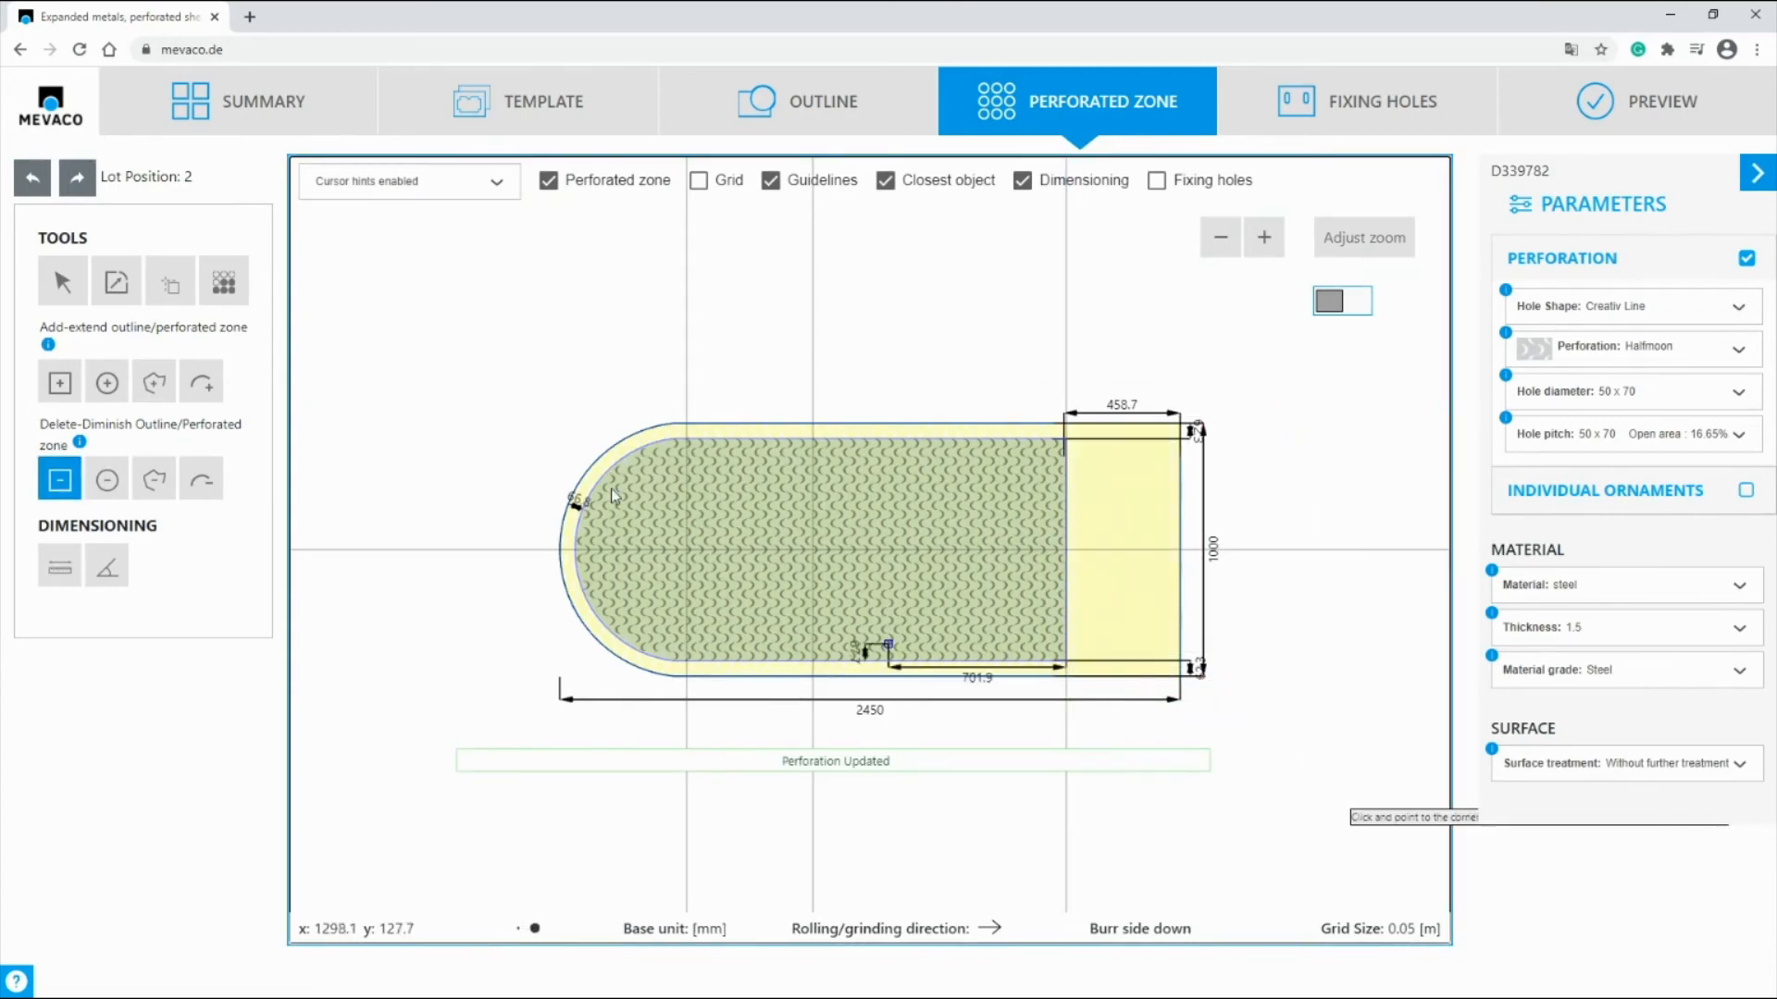
pyautogui.click(814, 391)
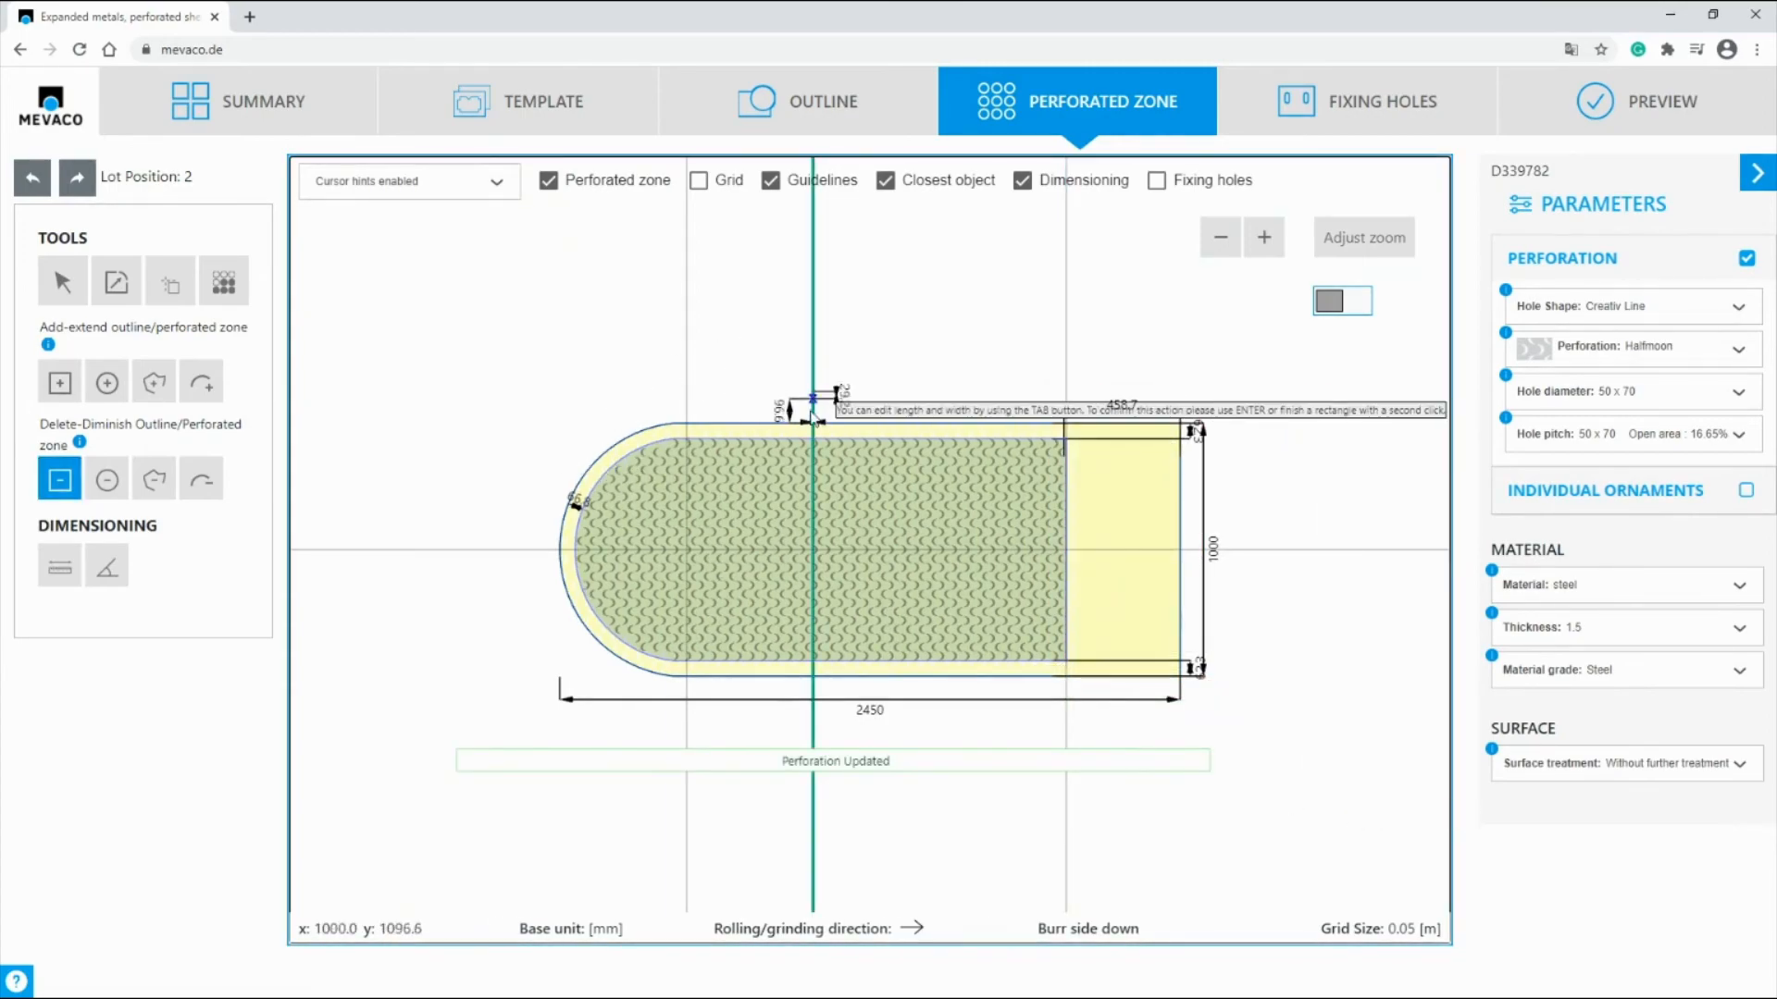
pyautogui.click(687, 802)
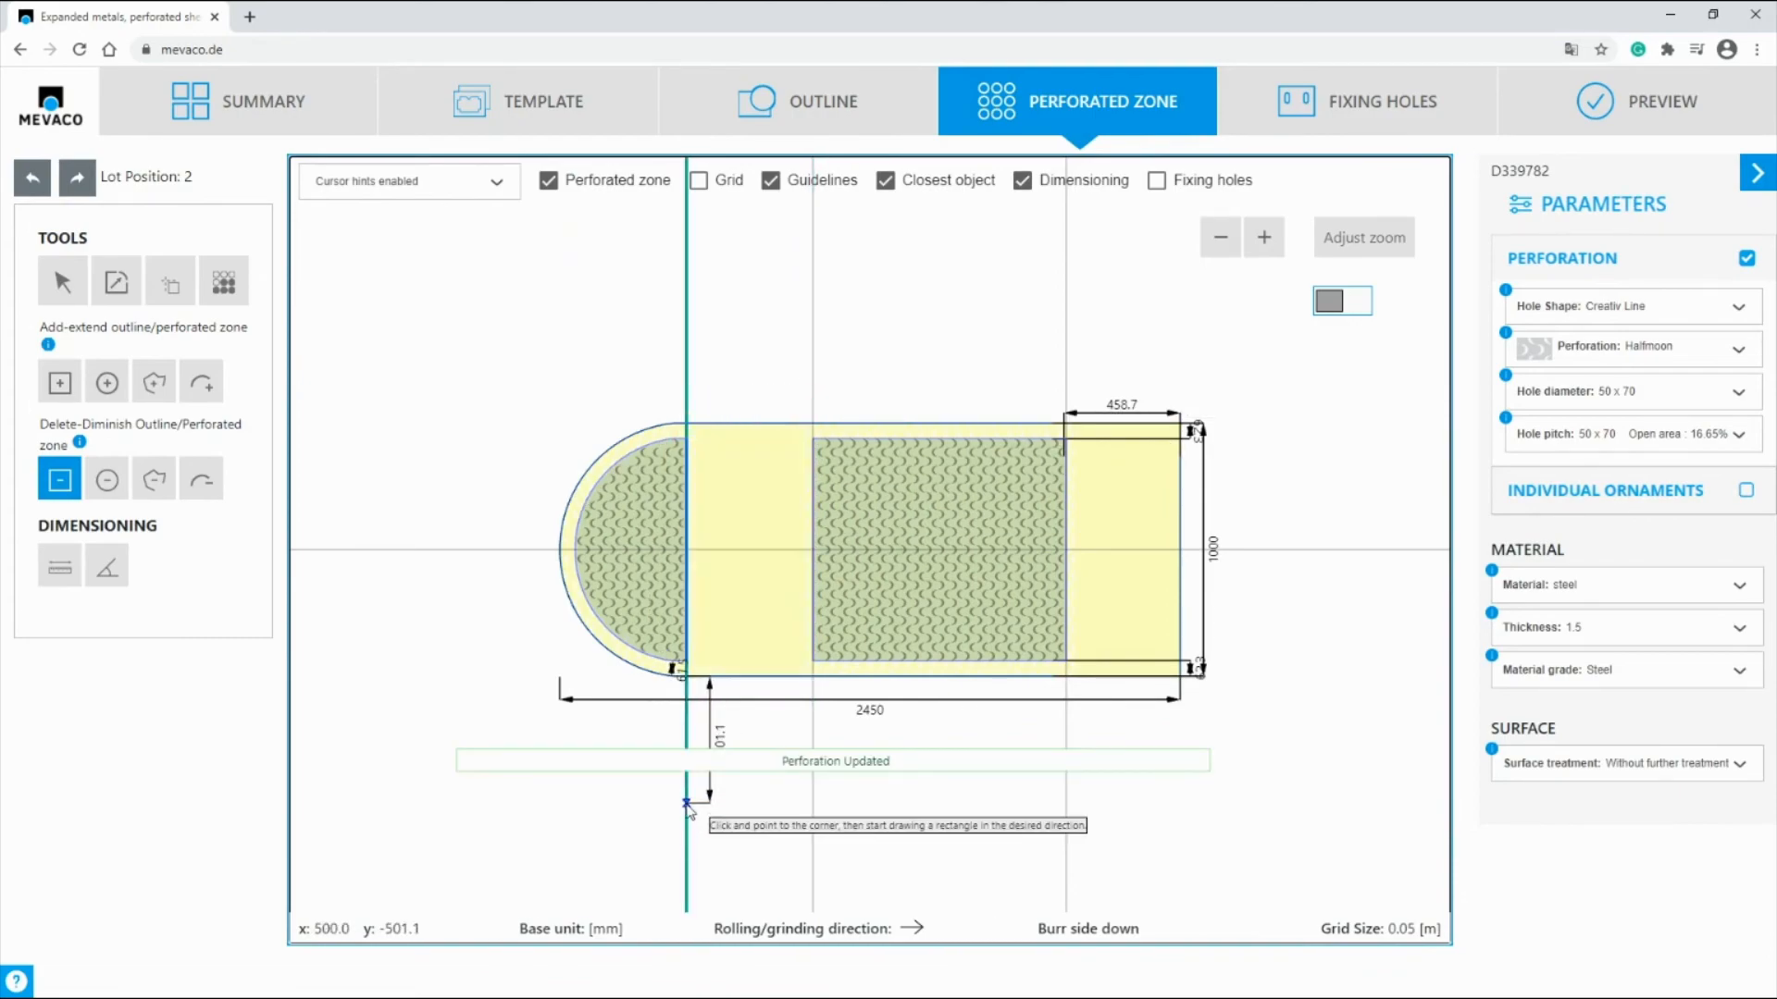
# Step: Hide the guidelines and show the preview of the finished perforated sheet
pyautogui.click(770, 179)
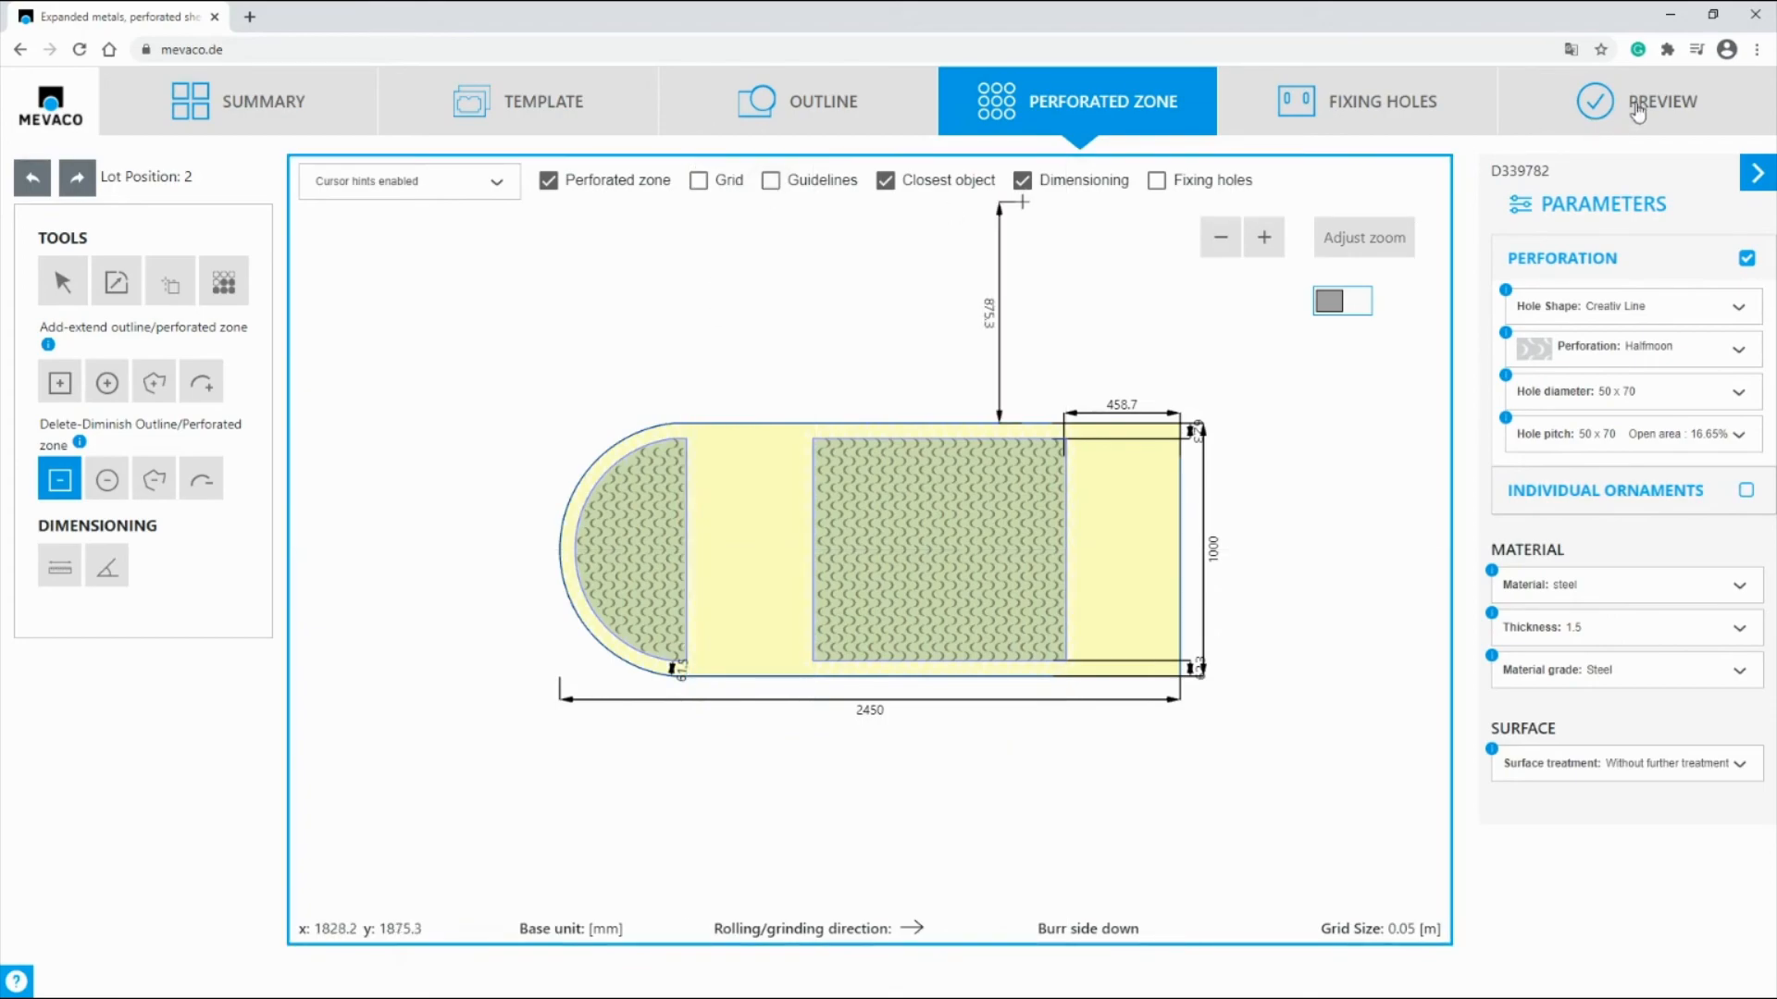
pyautogui.click(1675, 109)
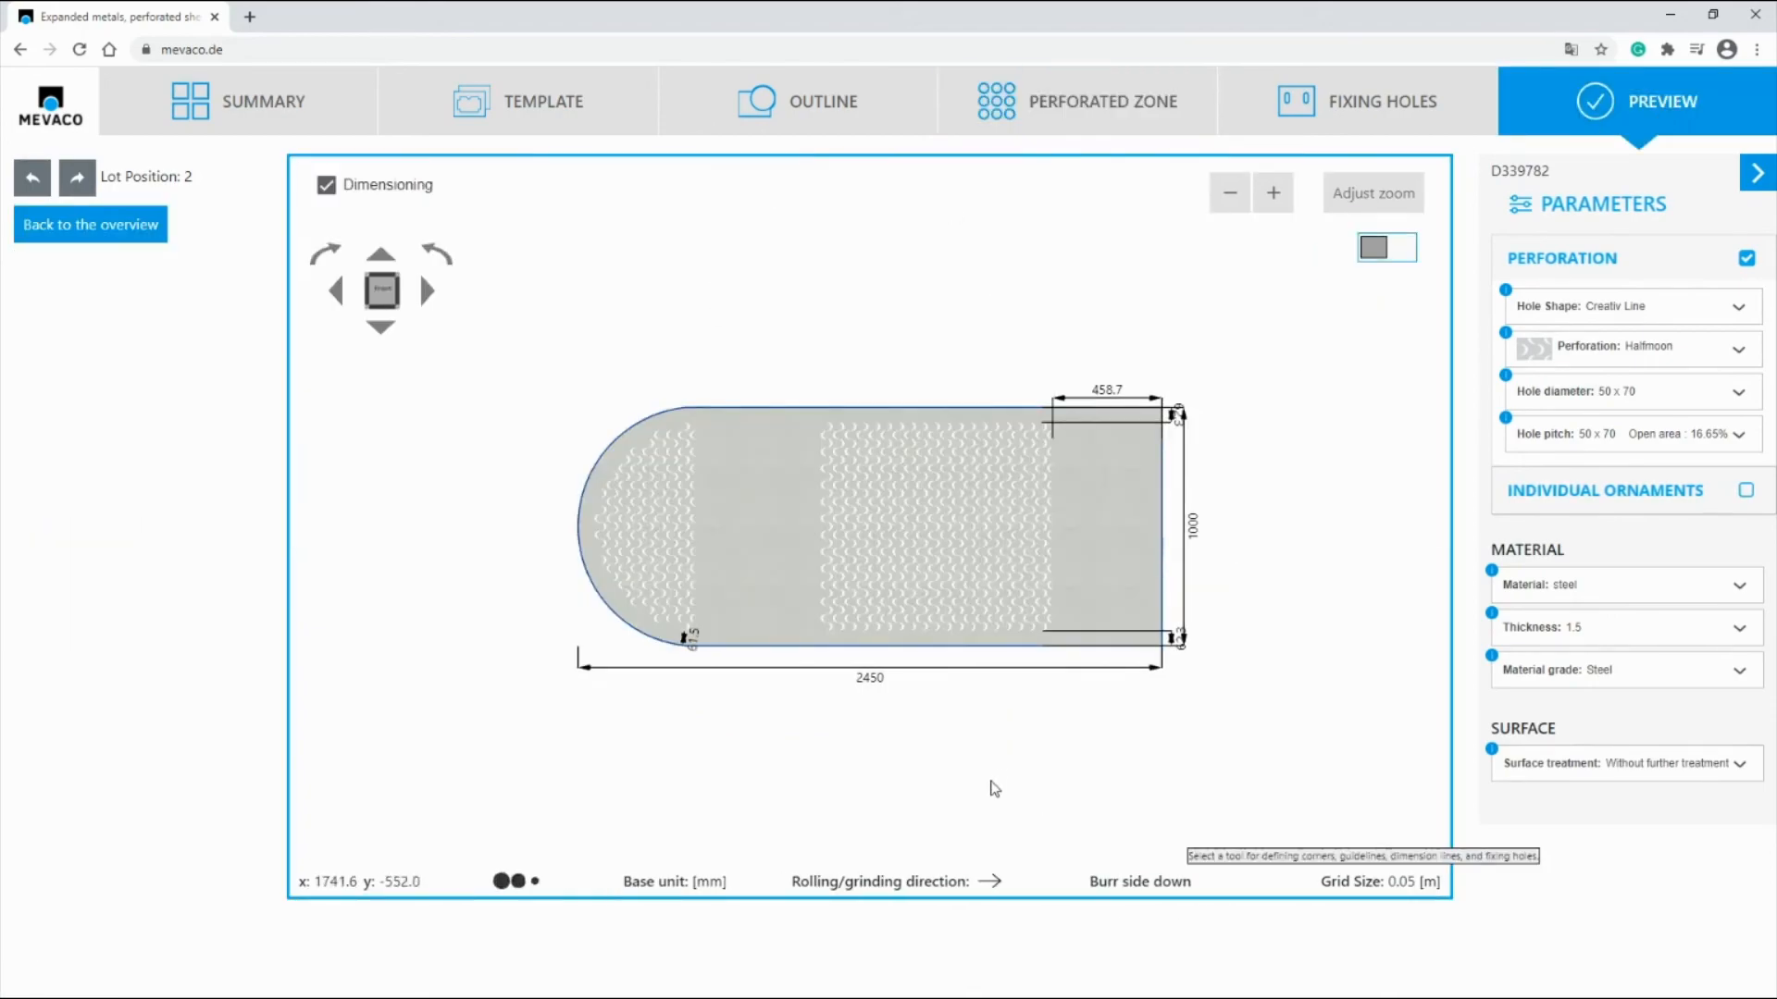